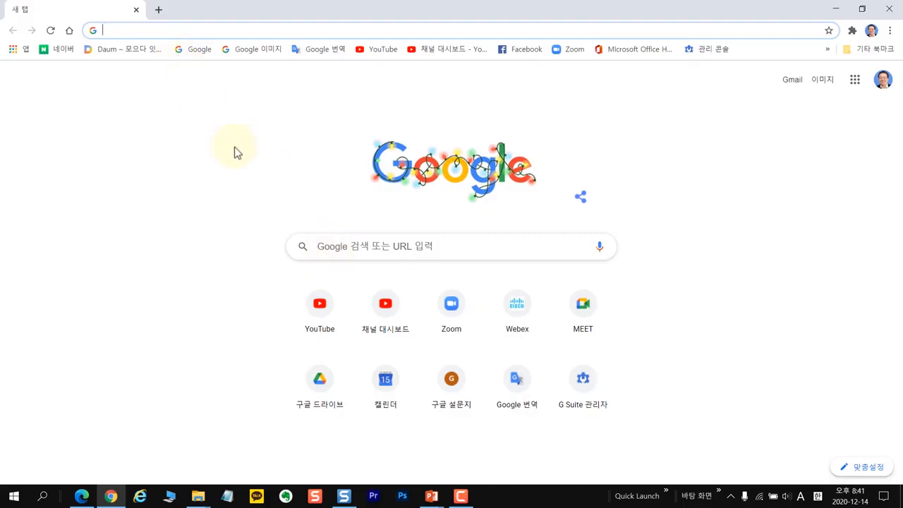
type("www.naver.com")
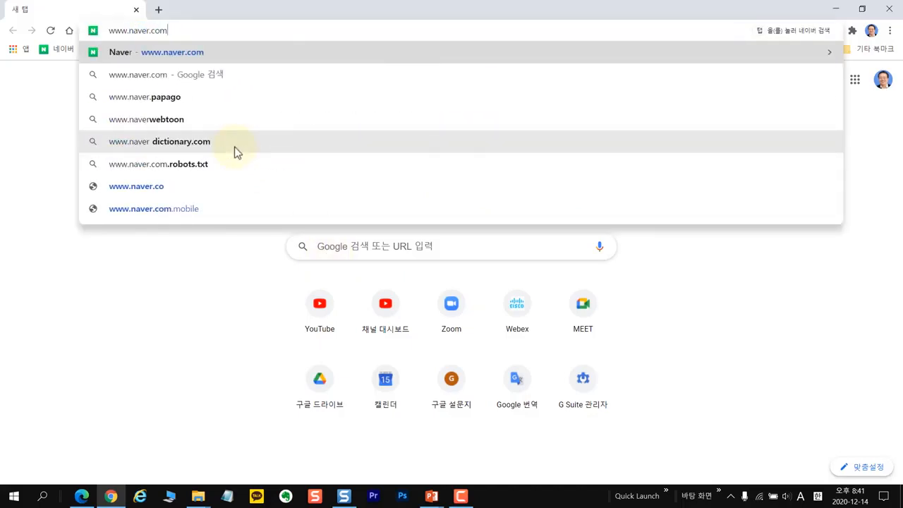
key("Return")
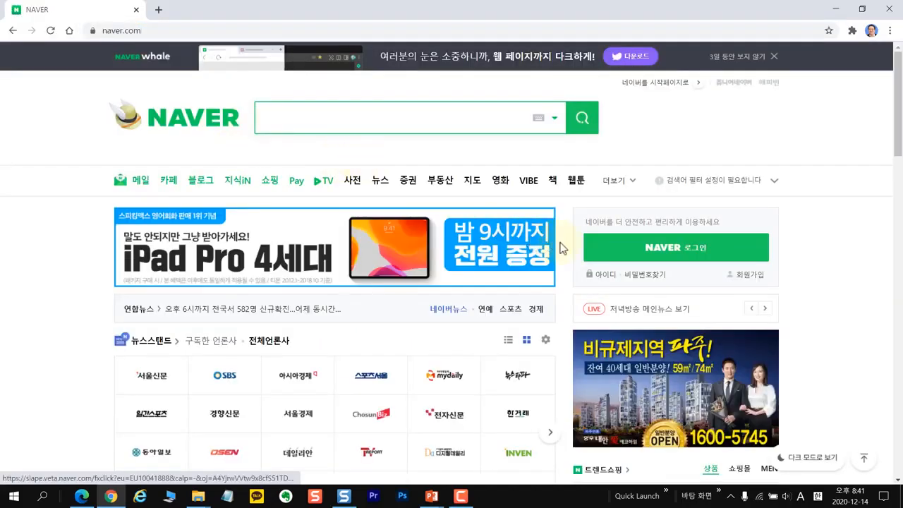
left_click(677, 258)
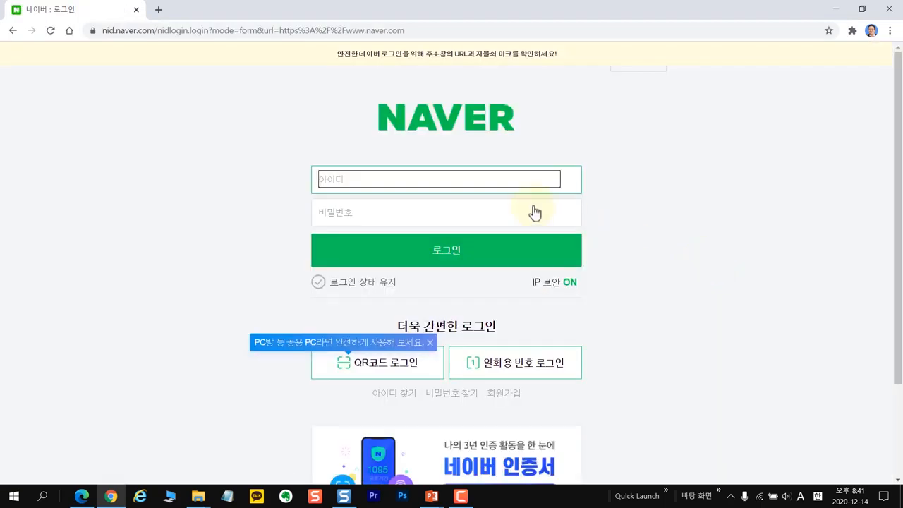
- Sign in with the Naver ID and password, staying logged in and skipping password saving and device registration
key("BackSpace")
key("Tab")
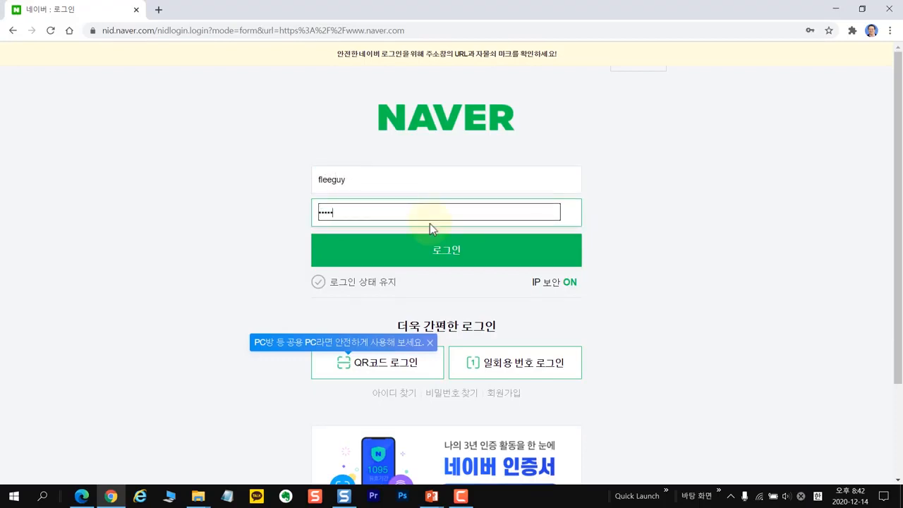
left_click(319, 282)
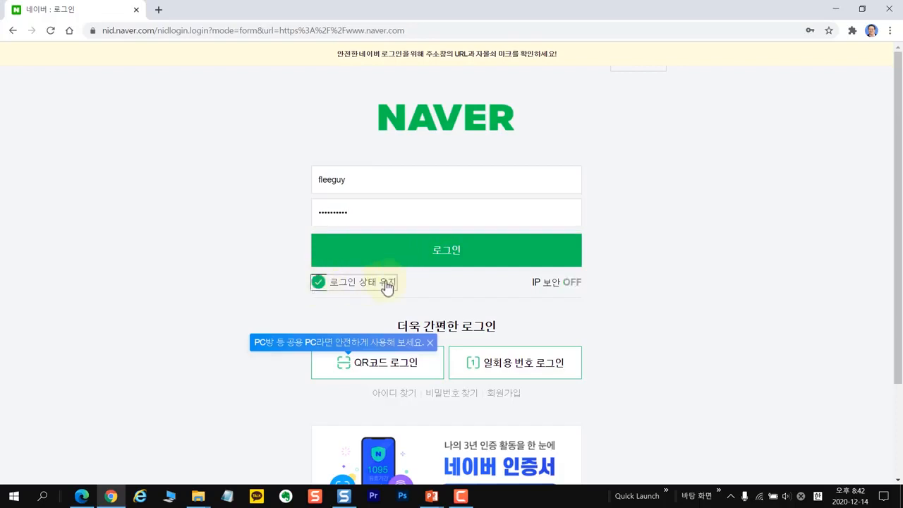
left_click(449, 259)
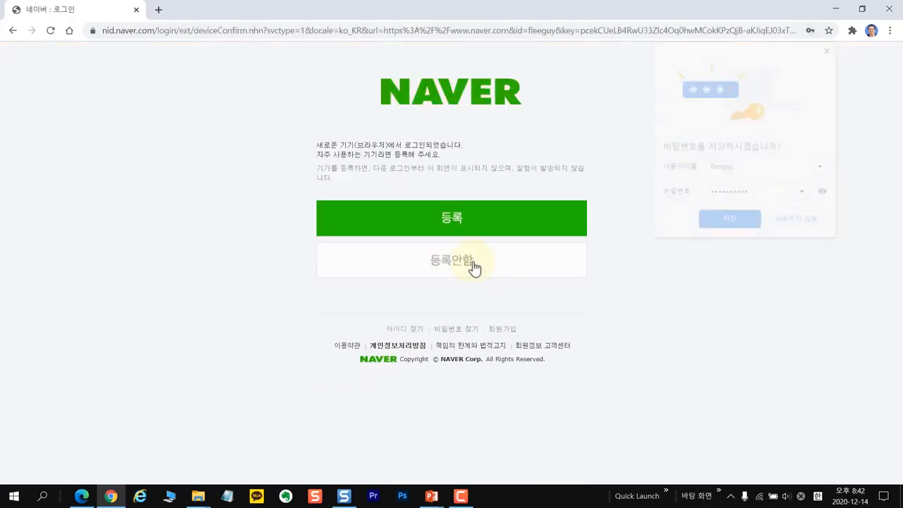
left_click(730, 223)
left_click(452, 223)
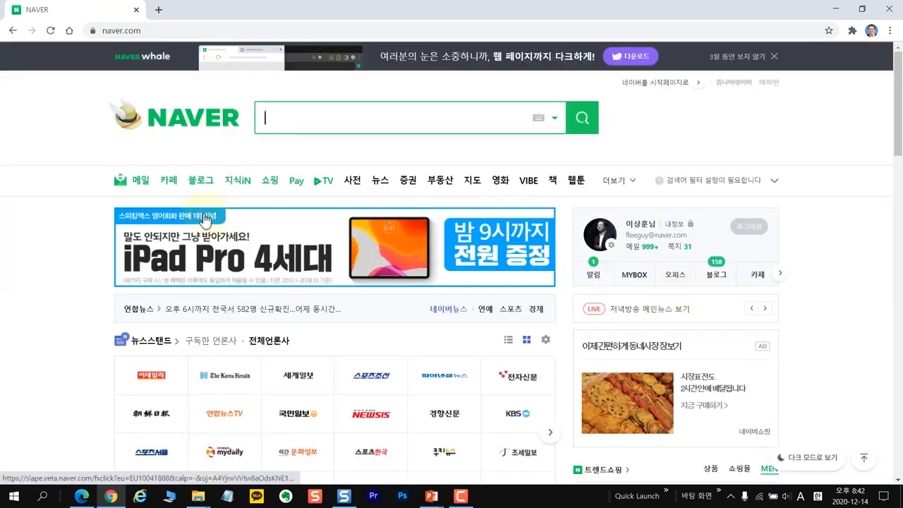
- Search Naver for 클로바더빙
left_click(278, 120)
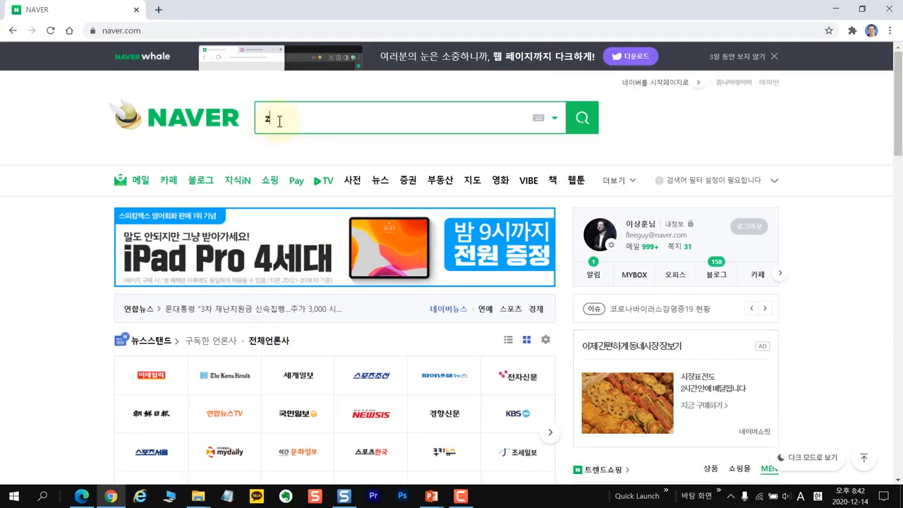
left_click(279, 121)
type("클로")
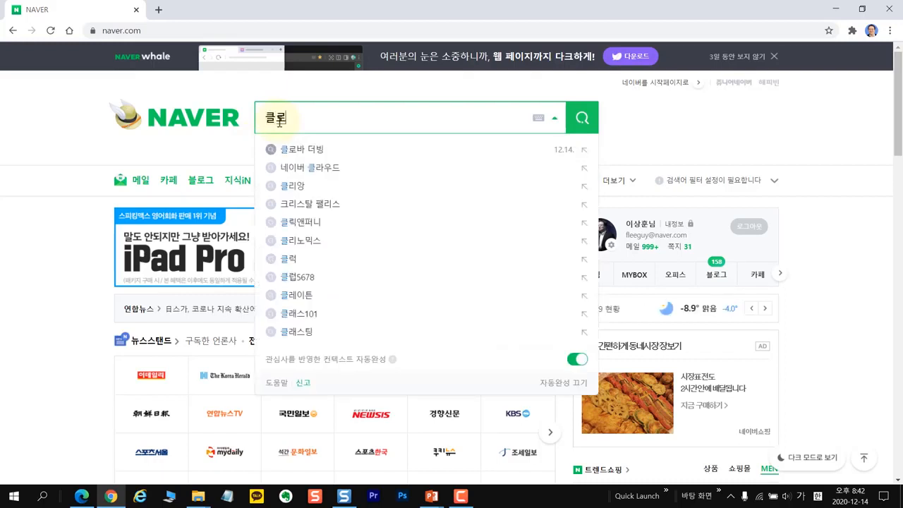
type("바더빙")
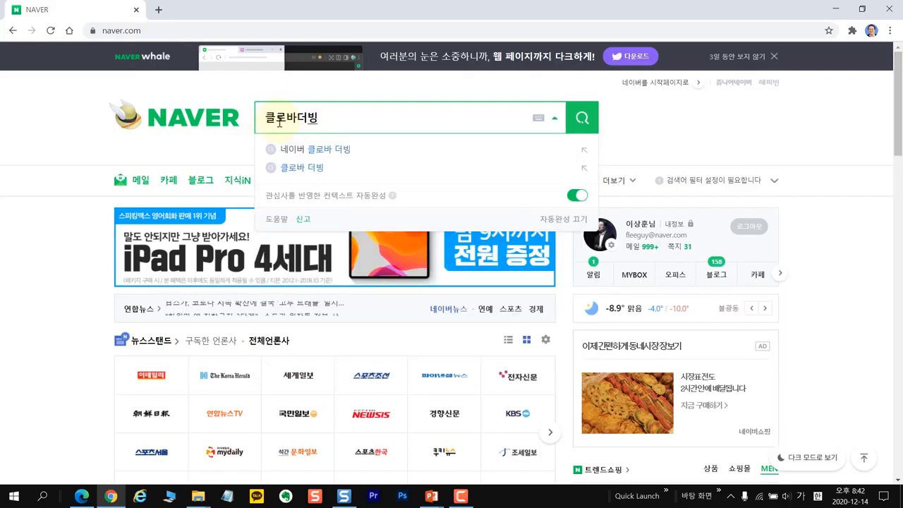
key("Return")
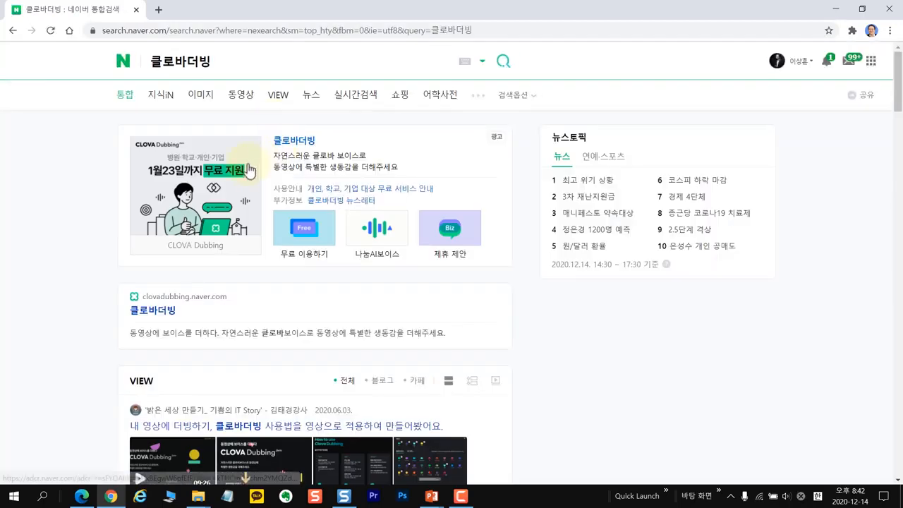
- Open the CLOVA Dubbing site, start the service, and agree to the terms and personal-information collection
left_click(164, 316)
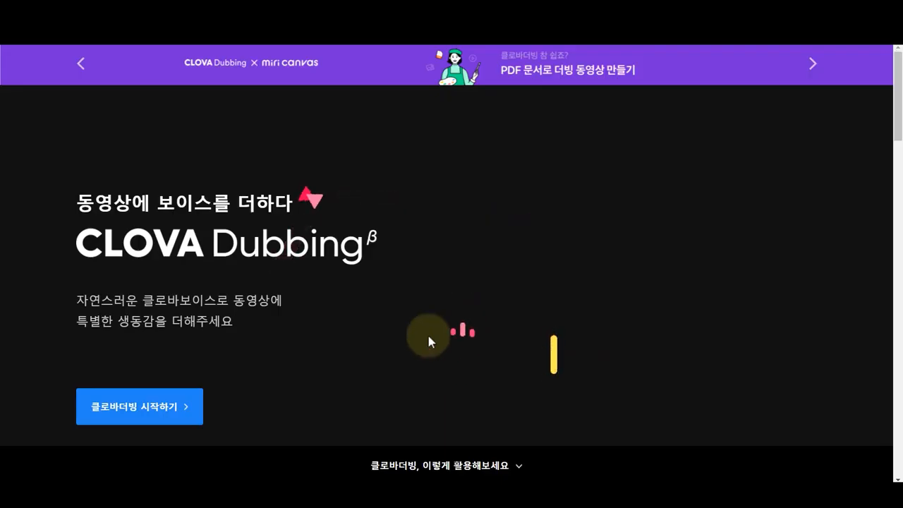
left_click(158, 419)
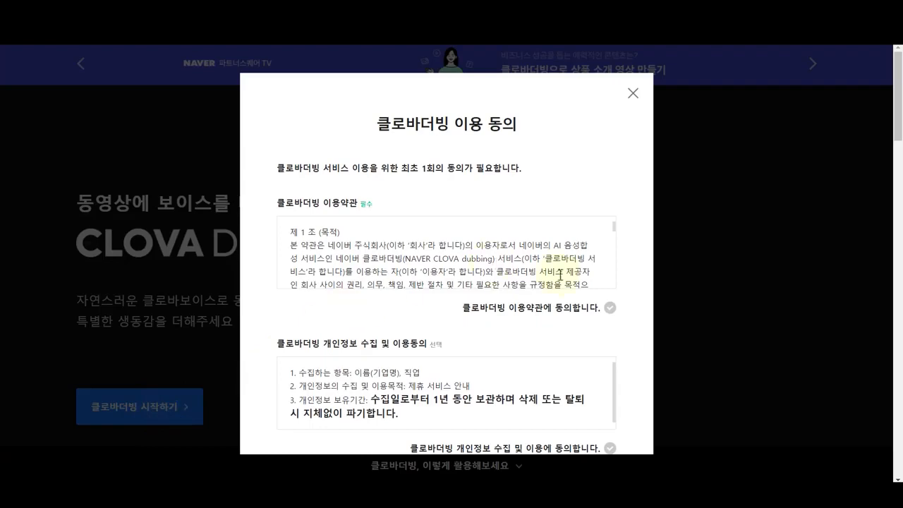
left_click(611, 308)
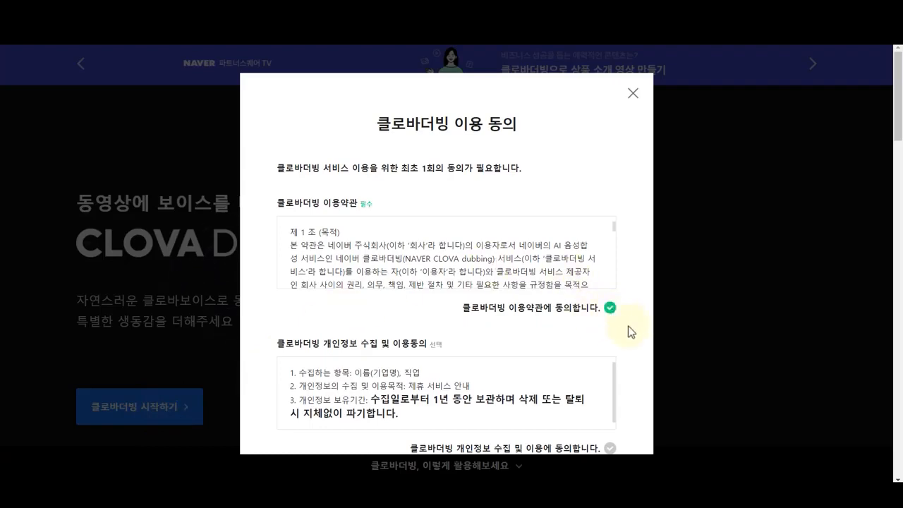
scroll(631, 326, "down", 2)
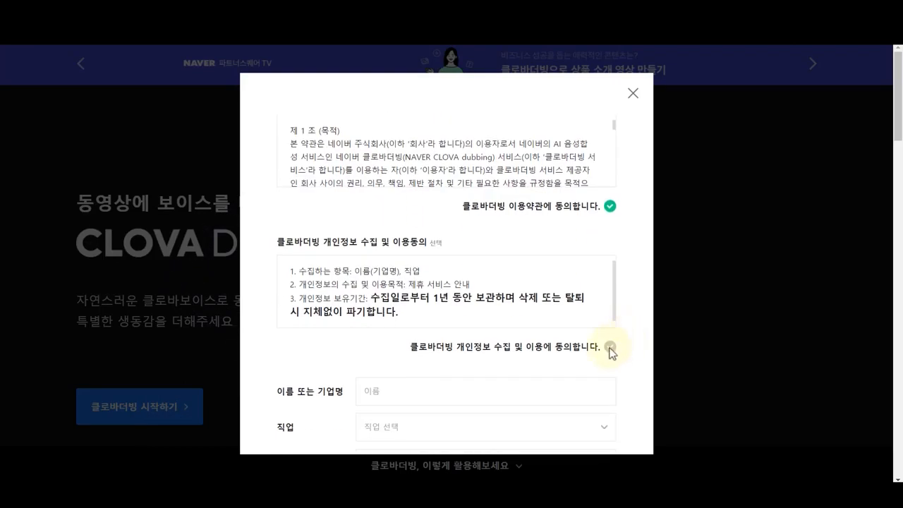
left_click(609, 346)
scroll(634, 359, "down", 2)
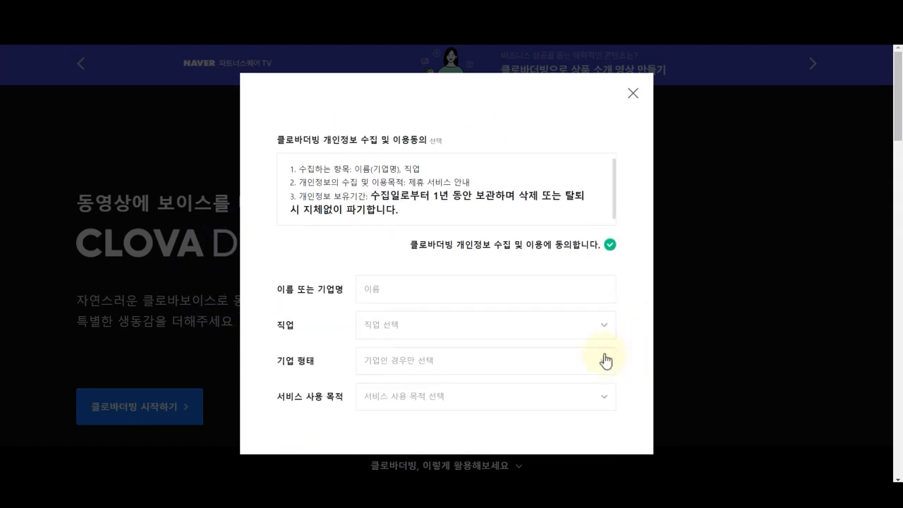
- Fill in the name, set the service purpose to 기타 with 교육용, and submit the application
left_click(378, 291)
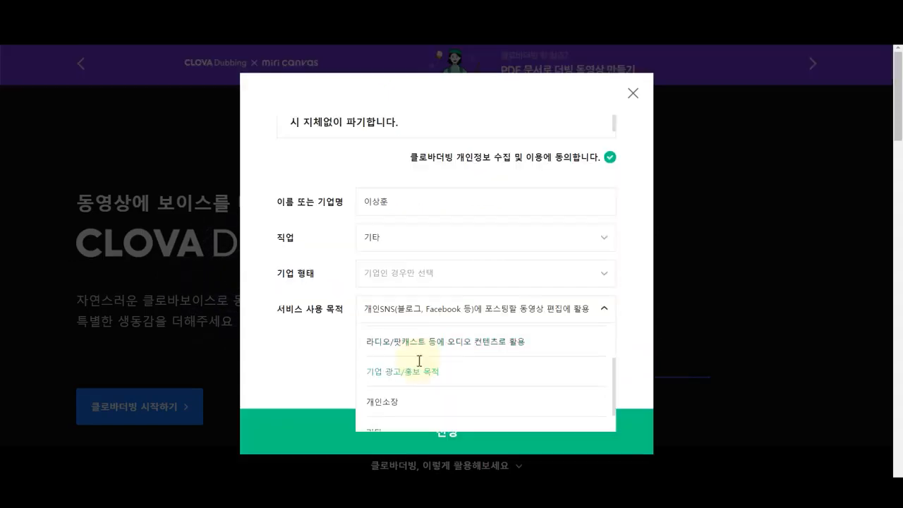
left_click(381, 416)
left_click(389, 343)
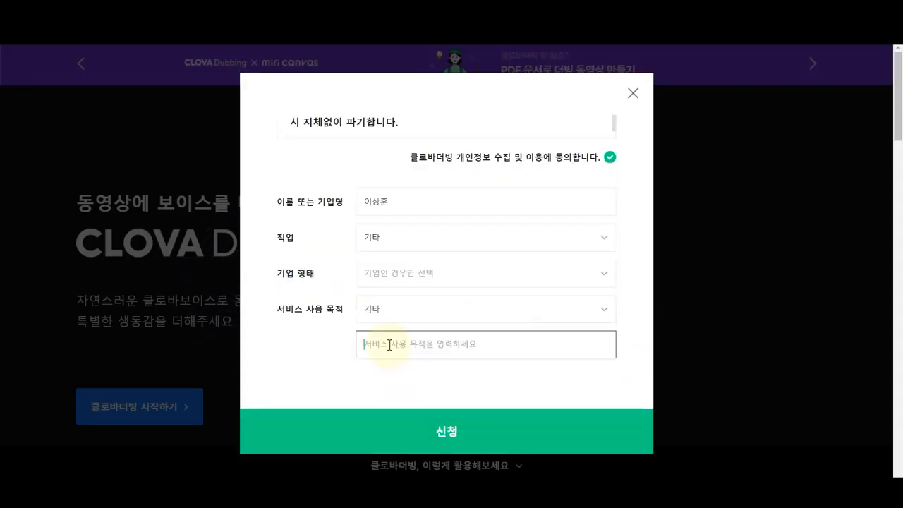
type("교육용")
left_click(296, 350)
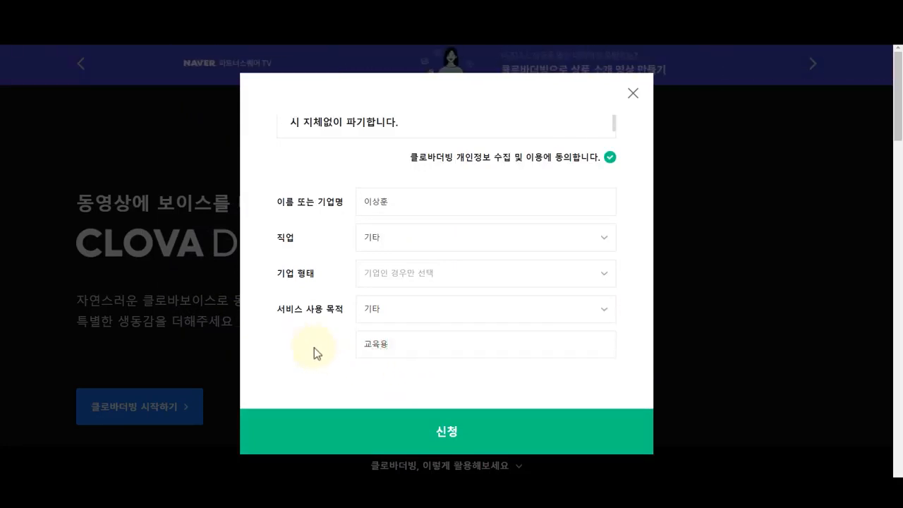
left_click(455, 433)
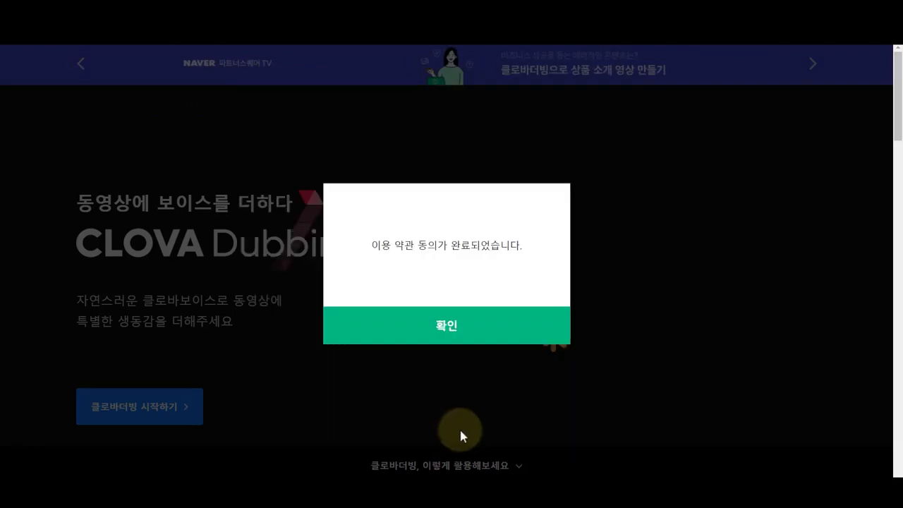
left_click(450, 332)
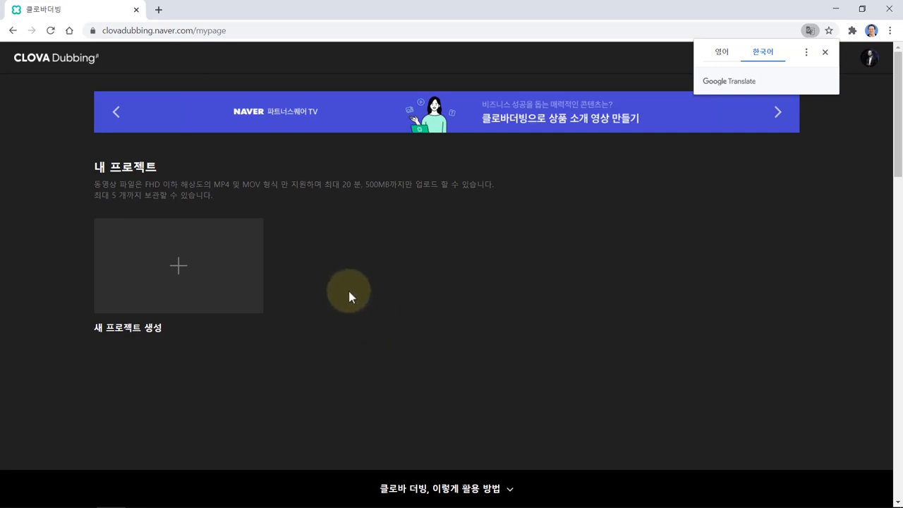
- Create a new project with the 프로젝트 명 '동영상에 음성 입히기'
left_click(179, 269)
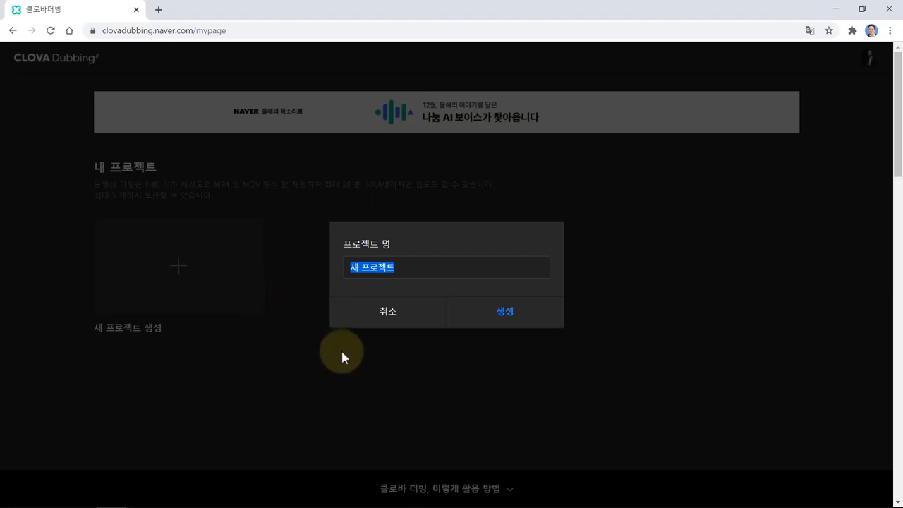
type("ehd")
key("BackSpace")
key("BackSpace")
key("BackSpace")
type("동영상에")
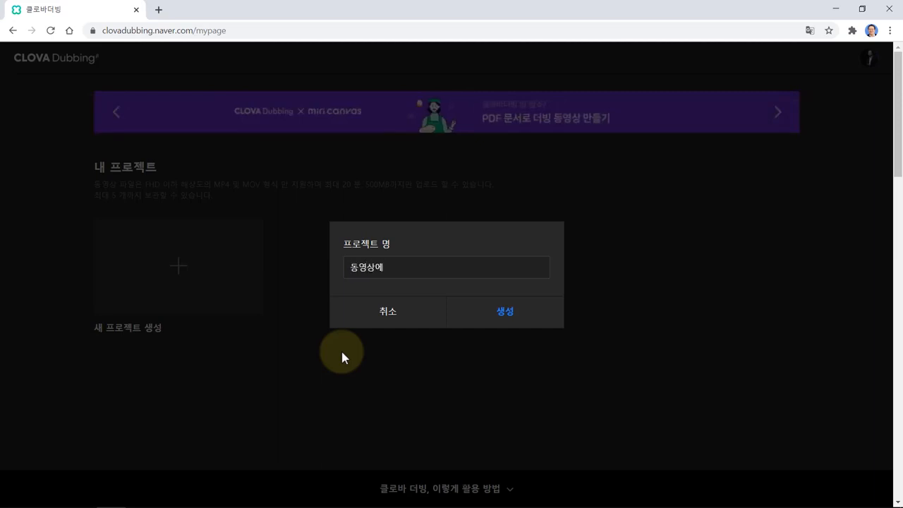
type(" 음성 입히기")
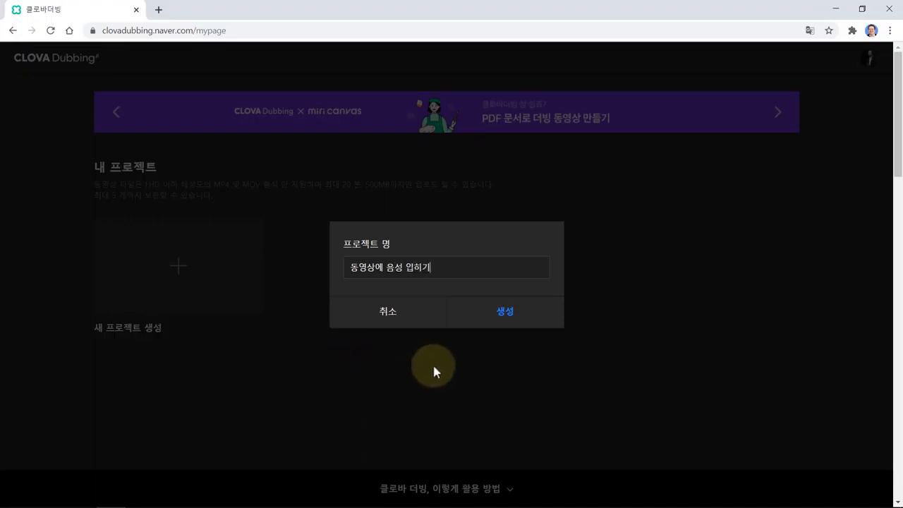
left_click(505, 315)
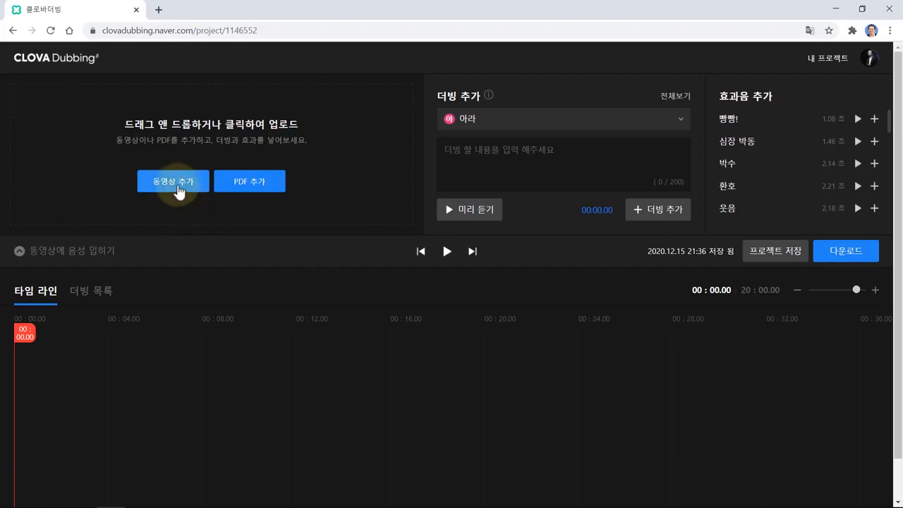
- Upload 파워포인트를 활용한 인포그래픽 디자인 기법.mp4 and zoom the timeline out
left_click(179, 185)
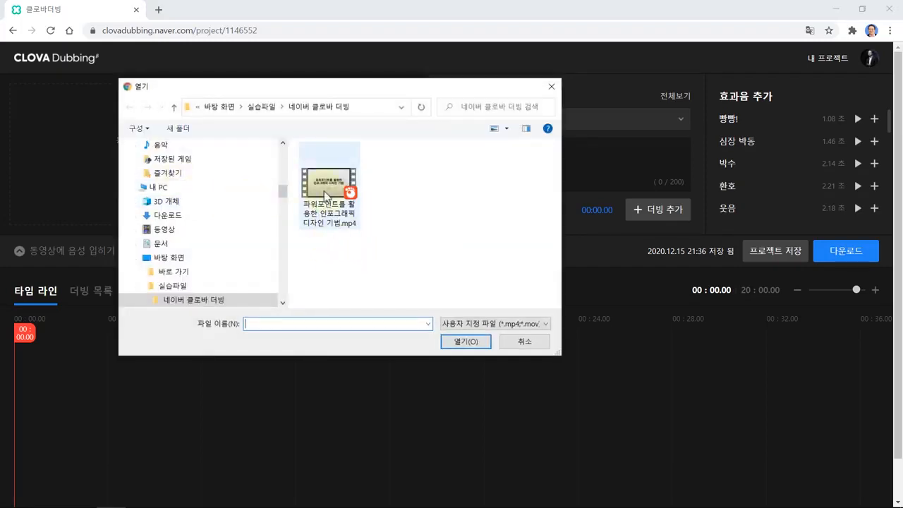
left_click(326, 191)
left_click(465, 343)
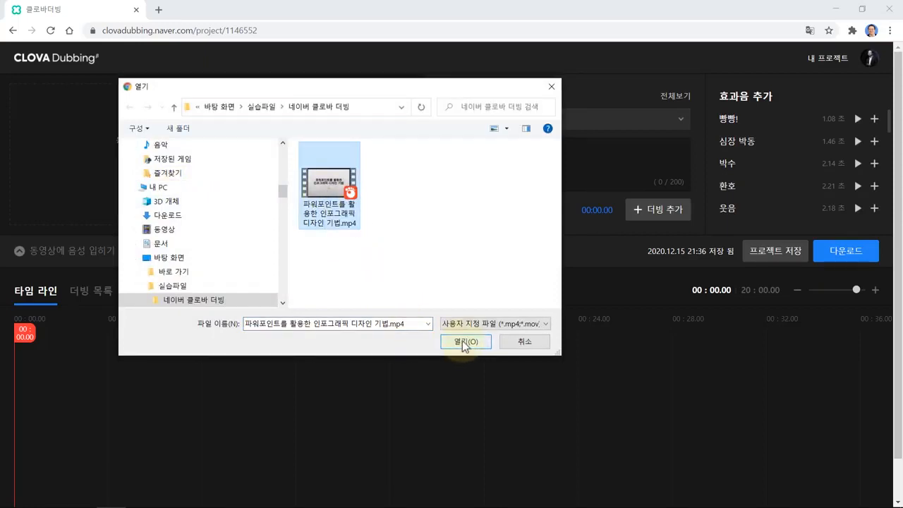
left_click(464, 342)
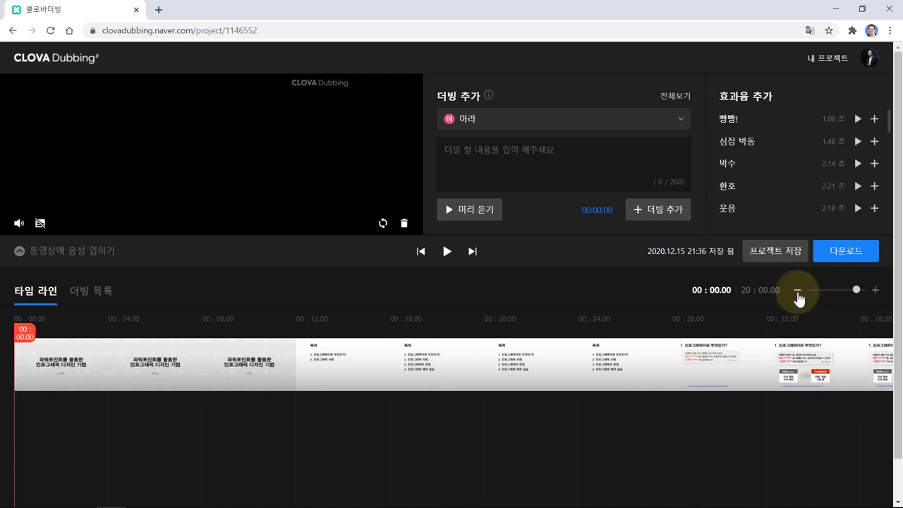
left_click(797, 291)
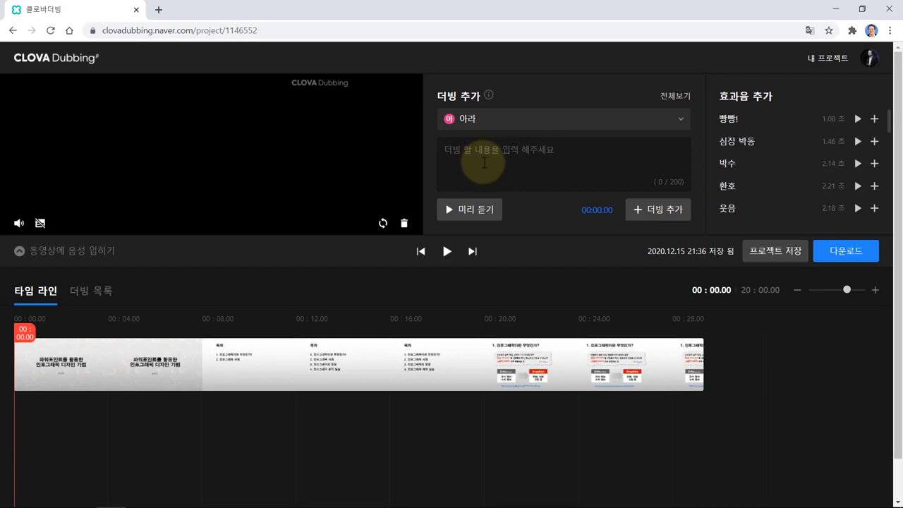
- Open the 더빙용 텍스트 script in Notepad and copy its Slide 1 greeting sentence
key("alt+Tab")
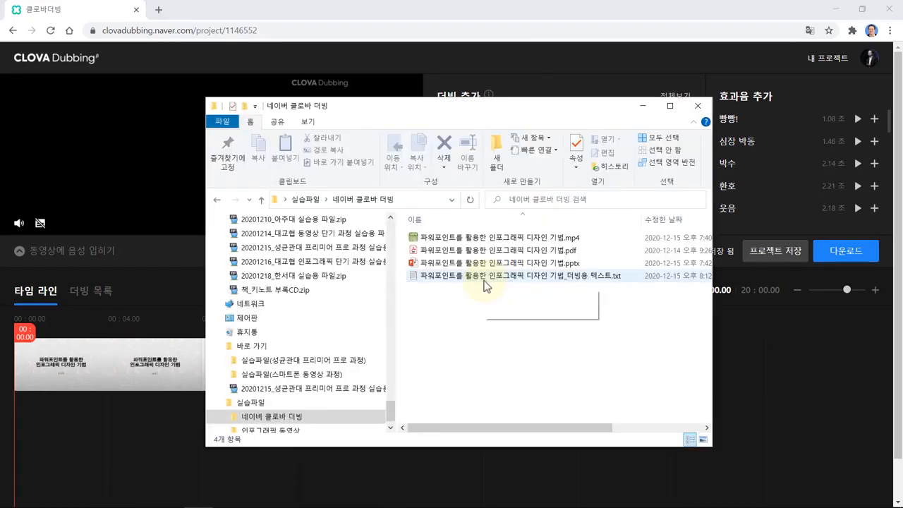
double_click(485, 279)
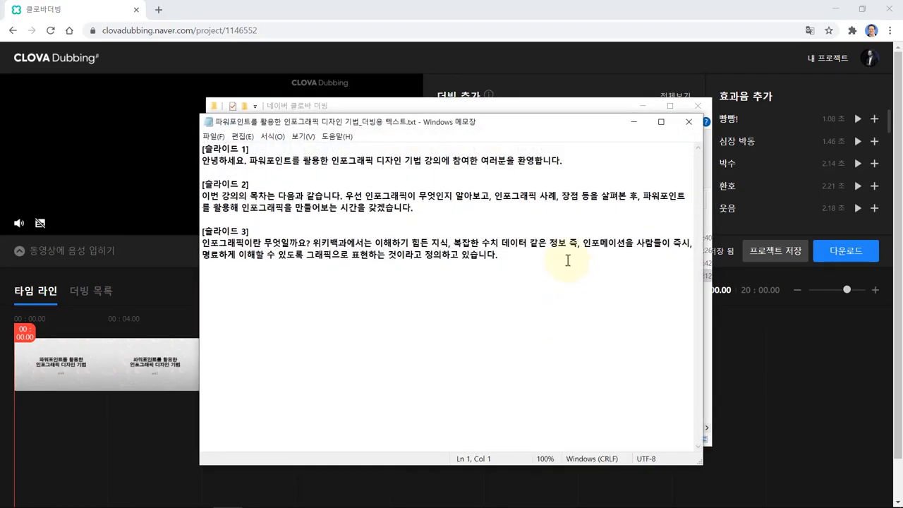
left_click(643, 106)
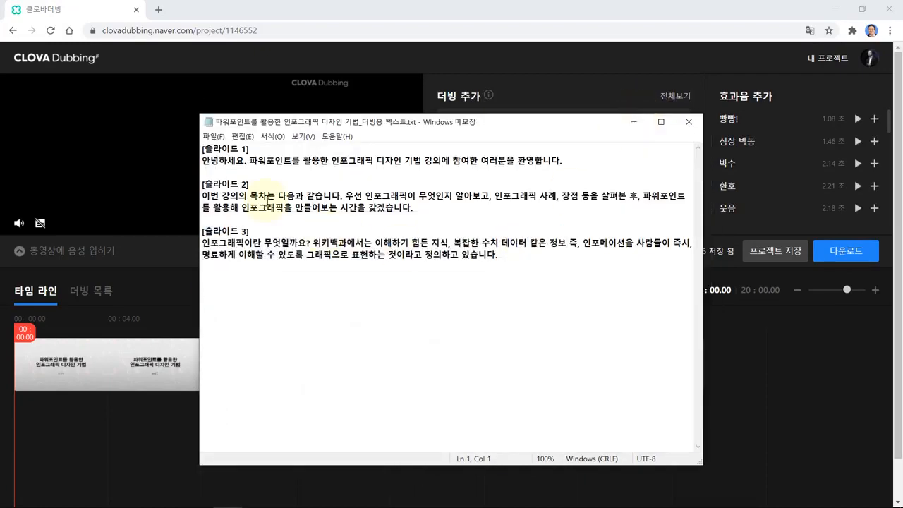
left_click_drag(426, 154, 555, 153)
key("ctrl+c")
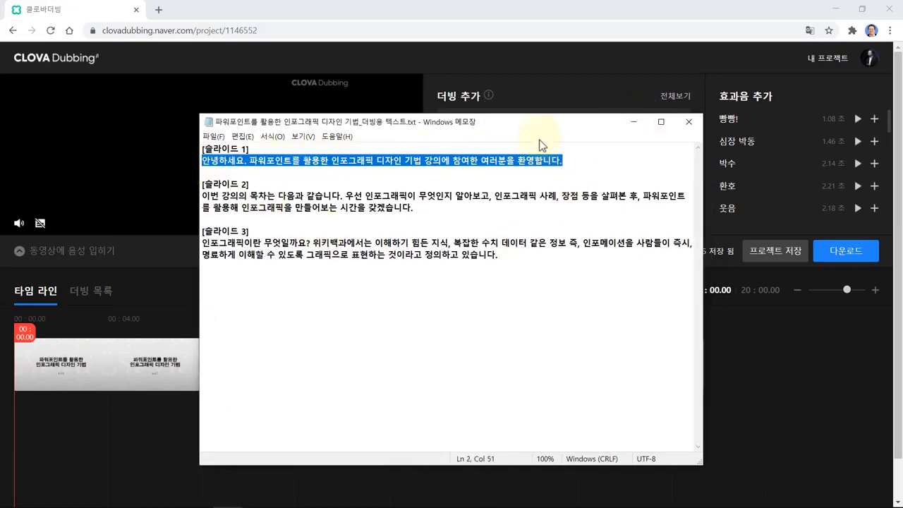
left_click(107, 14)
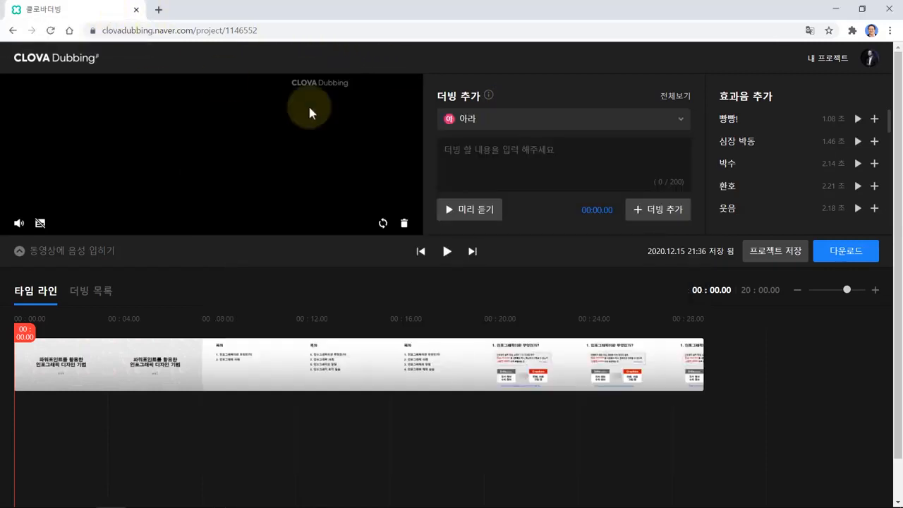
- Paste the Slide 1 greeting into the dubbing text box and leave the voice as 아라
left_click(460, 154)
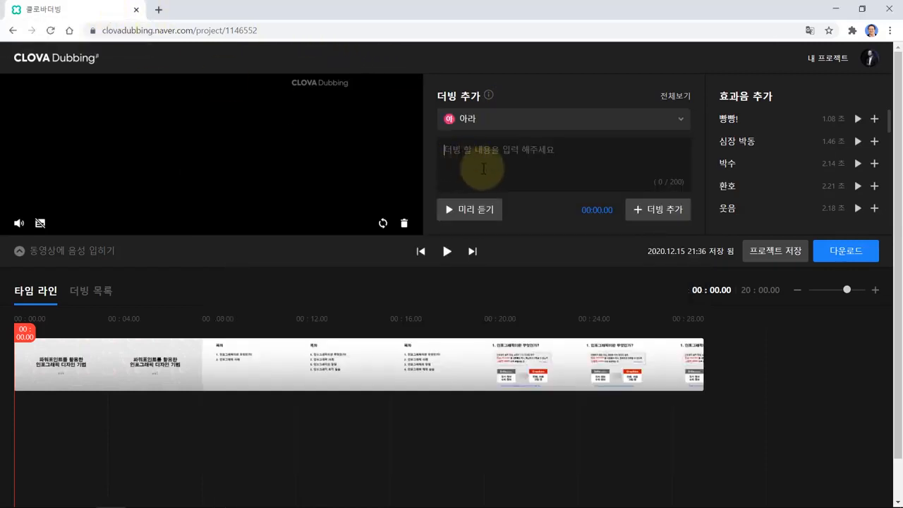
key("ctrl+v")
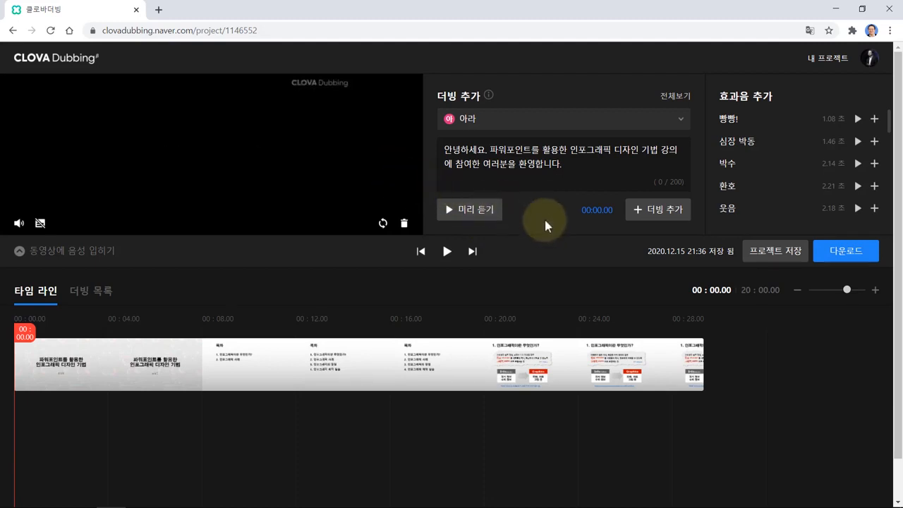
left_click(681, 123)
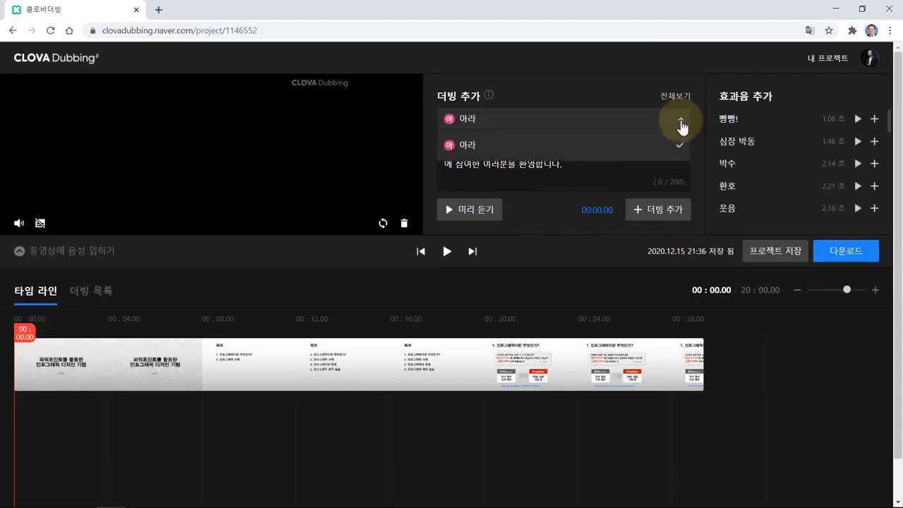
left_click(563, 85)
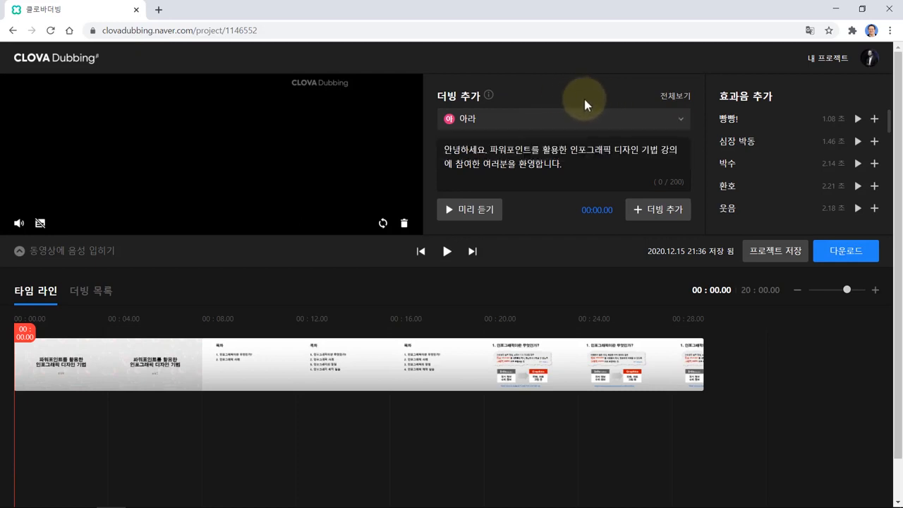
- Open the full voice catalogue and preview the 지윤 voice
left_click(676, 96)
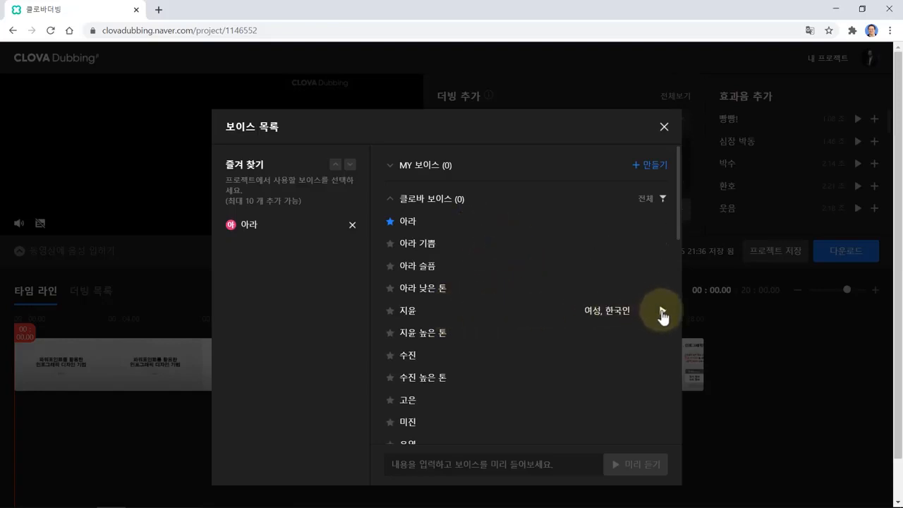
left_click(662, 313)
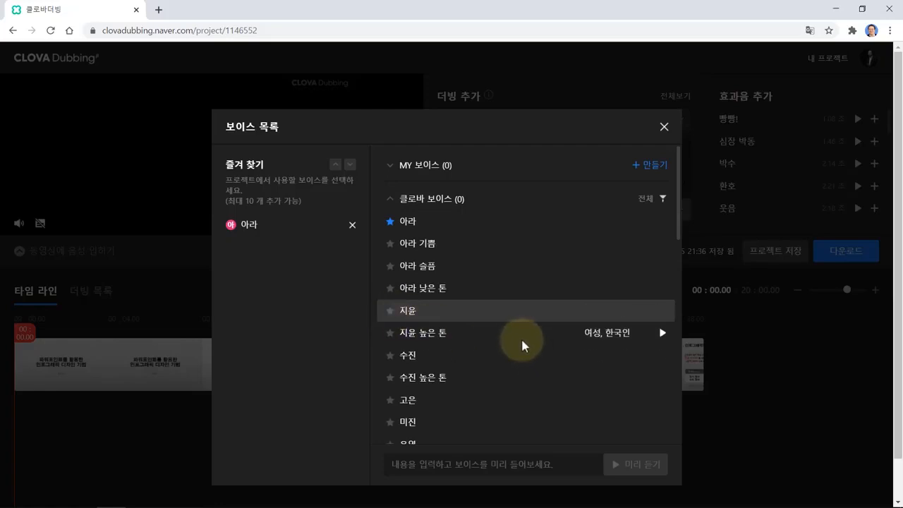
scroll(466, 311, "down", 3)
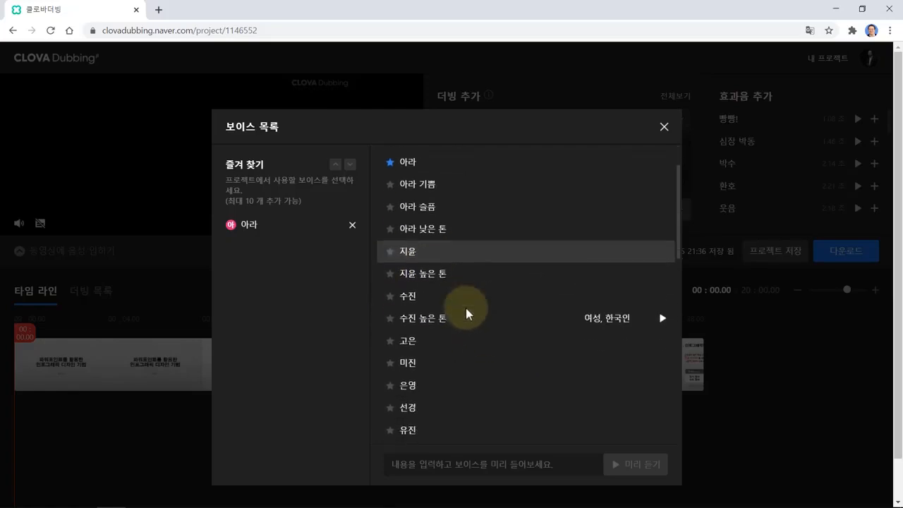
scroll(465, 311, "up", 3)
scroll(473, 284, "down", 3)
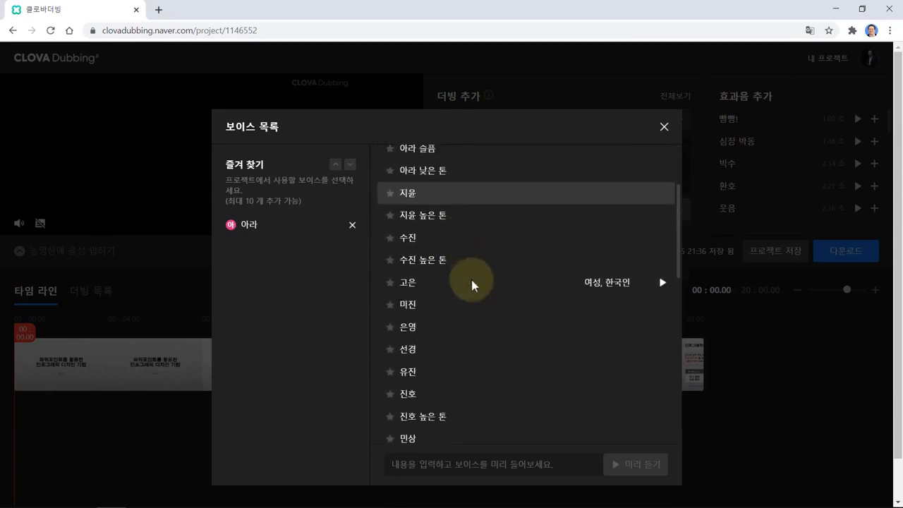
- Star 선경, 신우, 지훈, 다인, 하준, 클라라 and 메트 as favourites, then close the catalogue
left_click(390, 291)
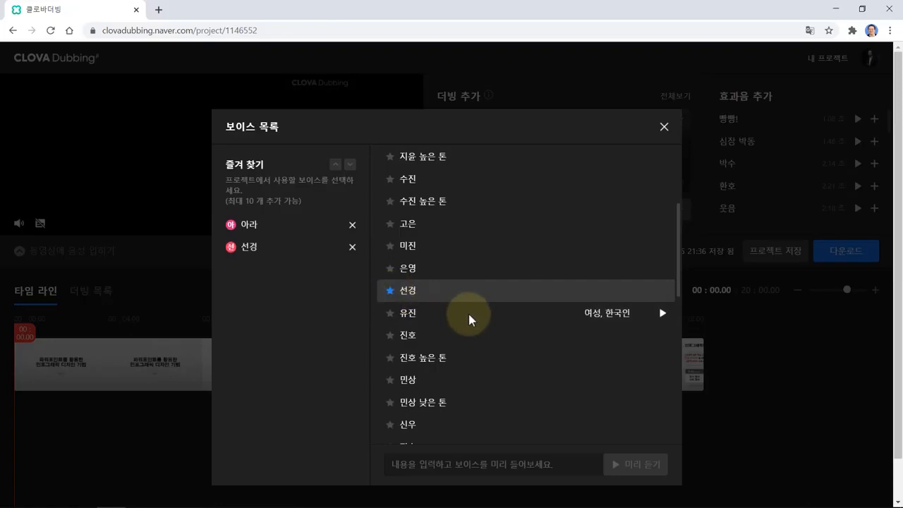
scroll(467, 313, "down", 2)
left_click(391, 308)
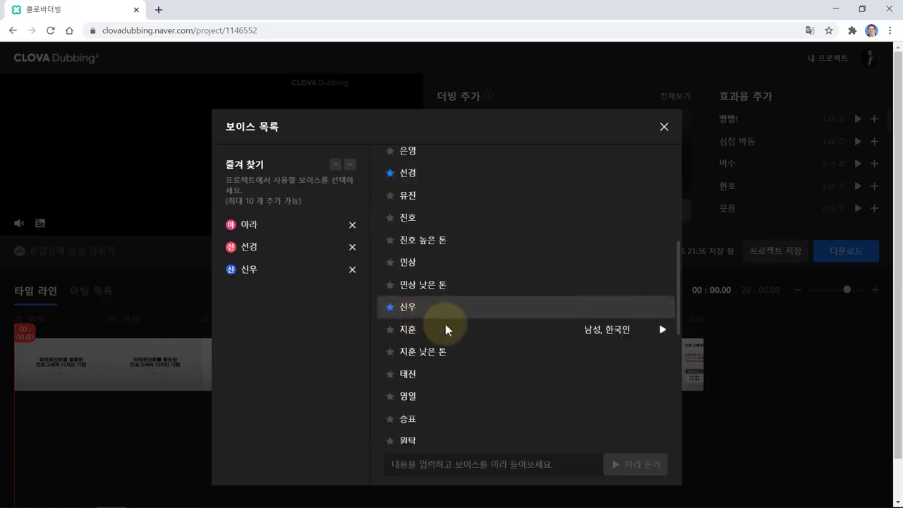
left_click(390, 330)
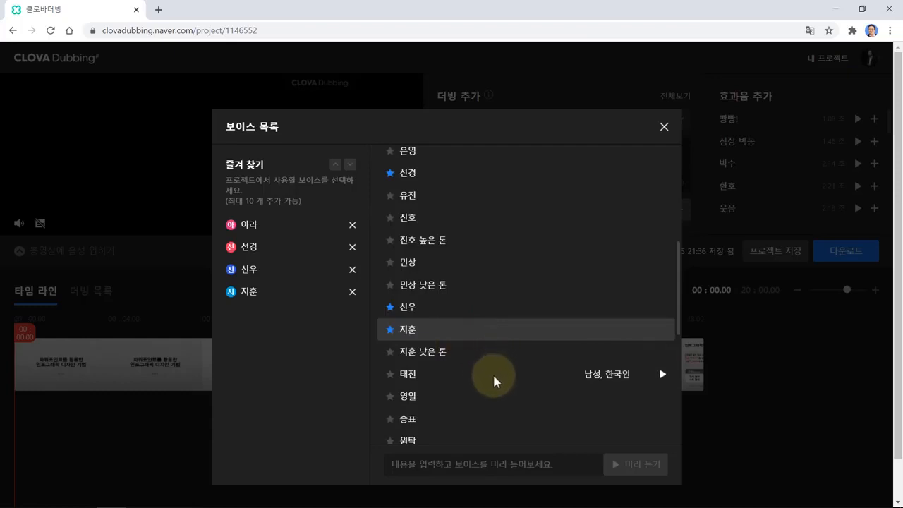
scroll(489, 369, "down", 3)
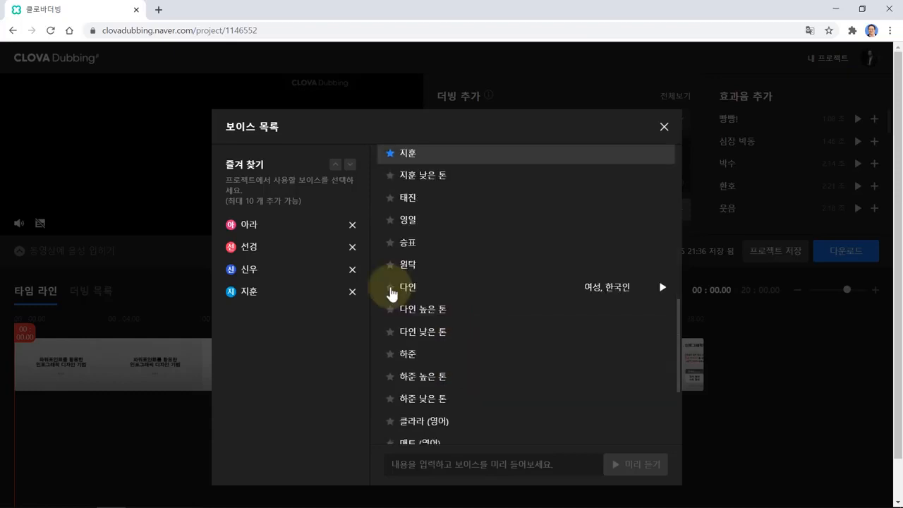
left_click(390, 287)
left_click(391, 354)
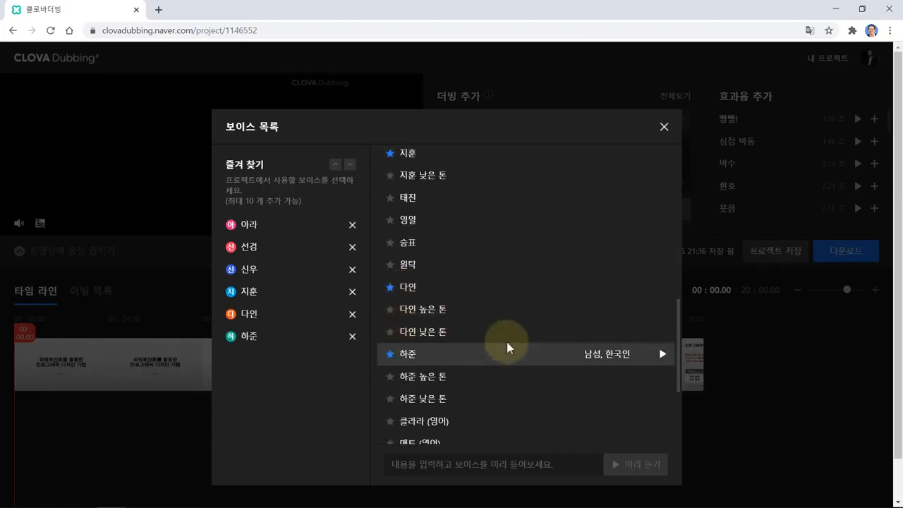
scroll(508, 318, "down", 2)
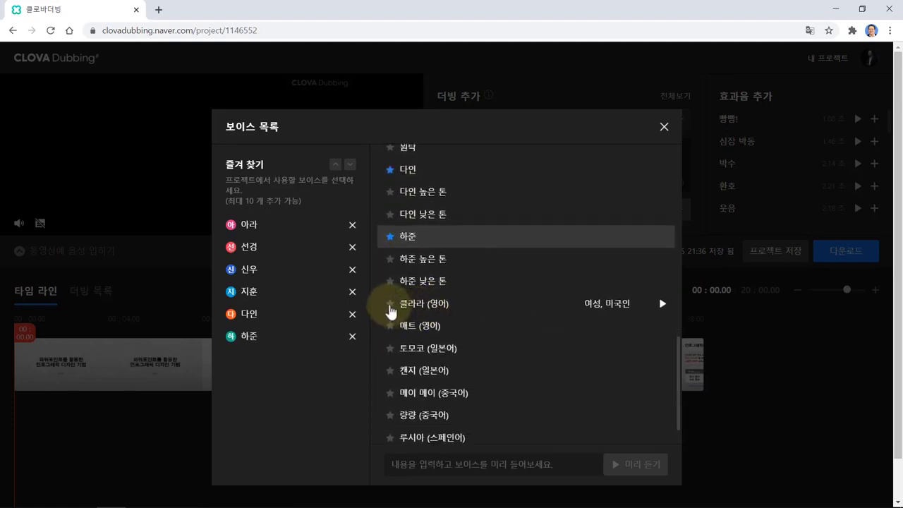
left_click(391, 305)
left_click(391, 326)
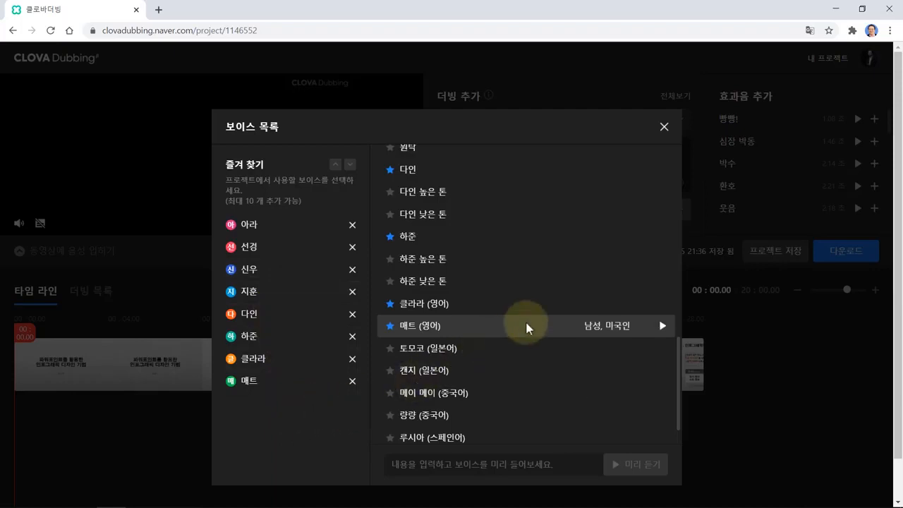
left_click(664, 127)
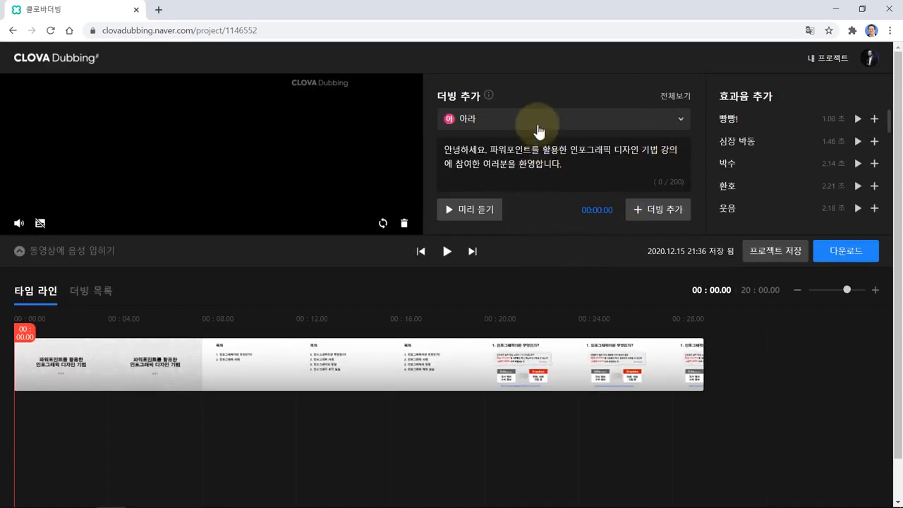
- Switch the greeting dubbing's voice from 아라 to 신우 in the voice dropdown
left_click(607, 122)
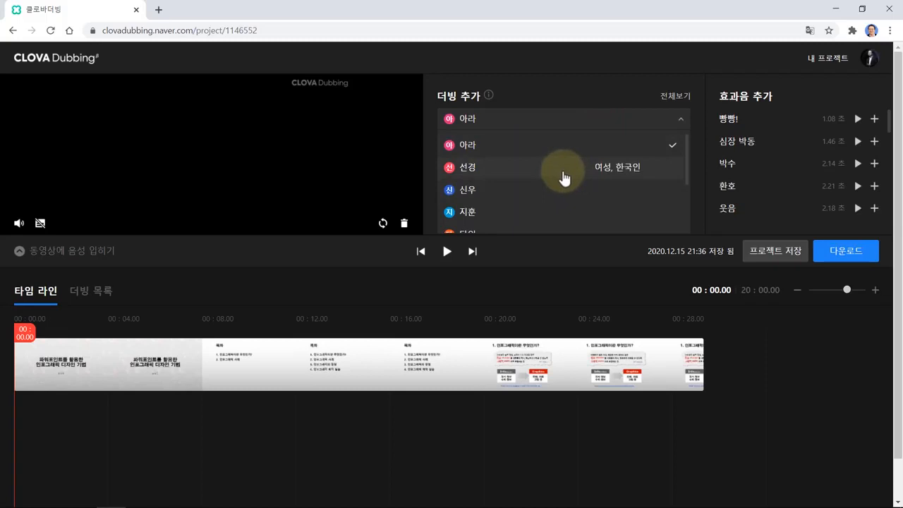
scroll(562, 177, "down", 1)
scroll(552, 180, "up", 1)
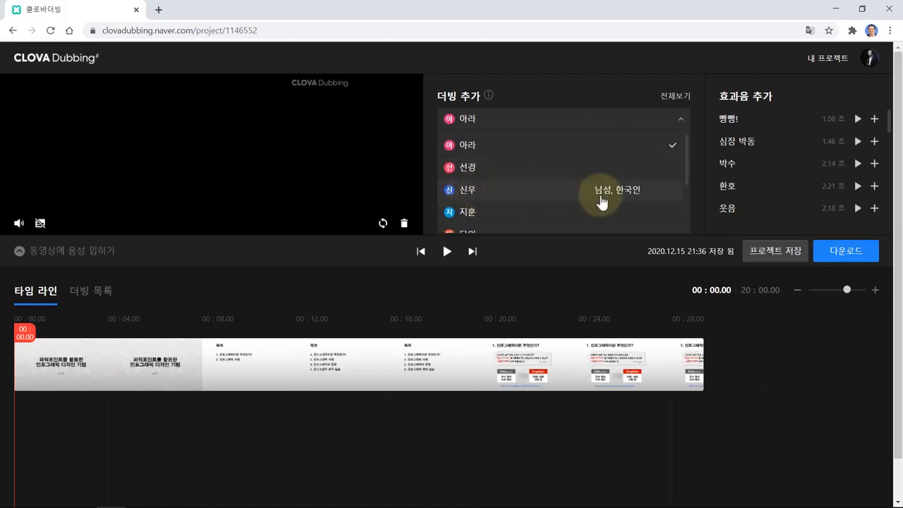
left_click(665, 189)
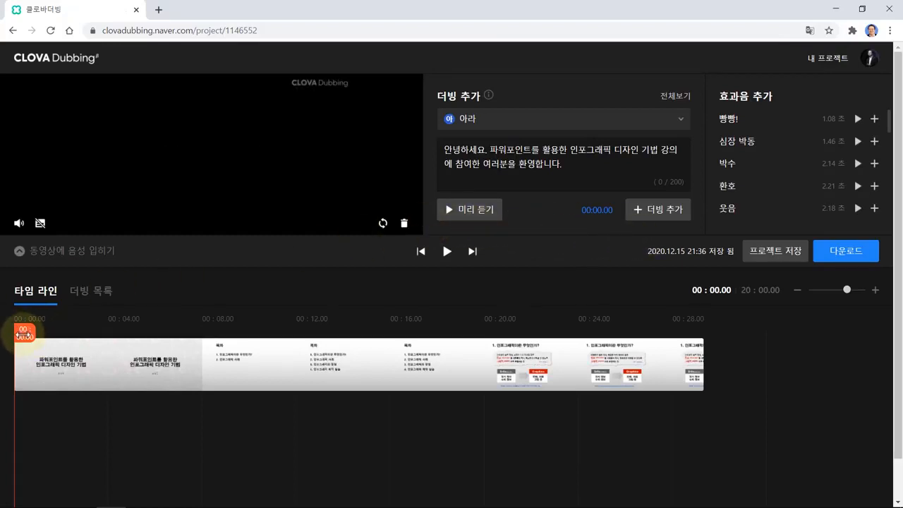
- Position the 신우 greeting clip near 00:01 on the timeline, then select the Slide 2 paragraph in Notepad
left_click_drag(25, 334, 39, 336)
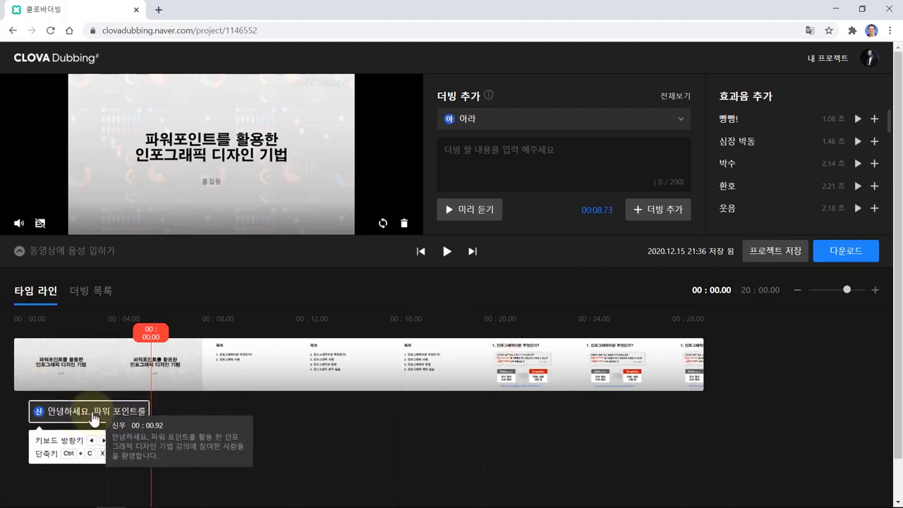
left_click(94, 419)
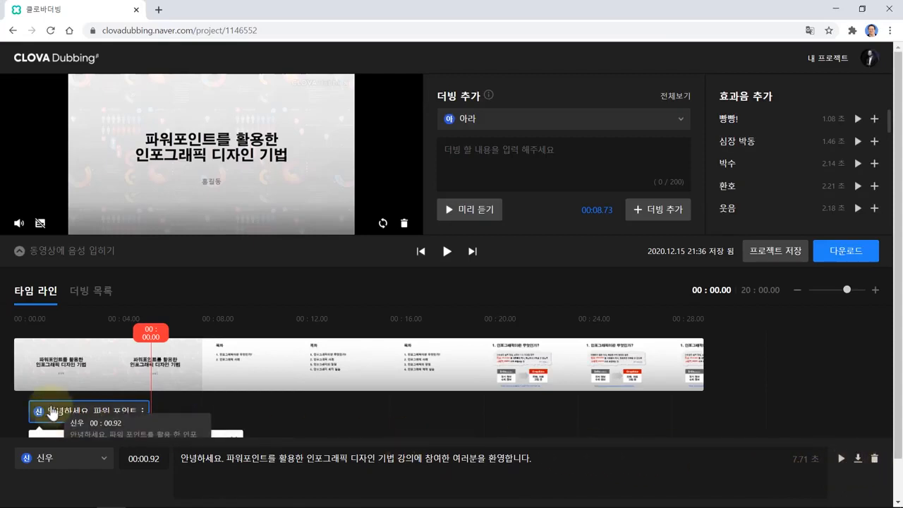
left_click_drag(83, 421, 102, 421)
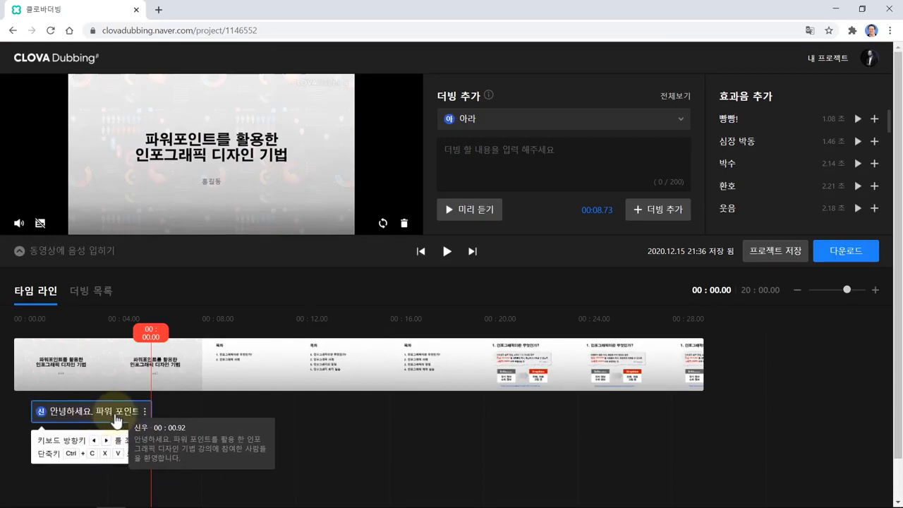
left_click_drag(117, 420, 117, 420)
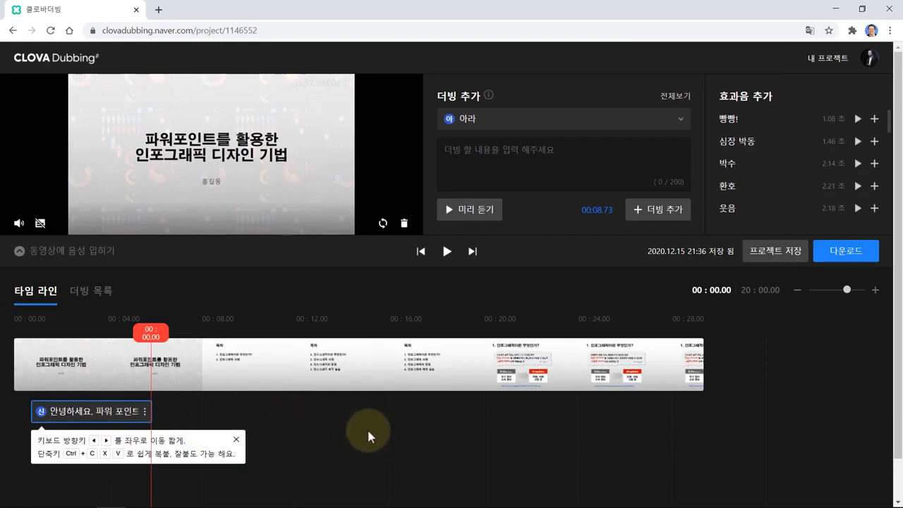
key("alt+Tab")
triple_click(415, 208)
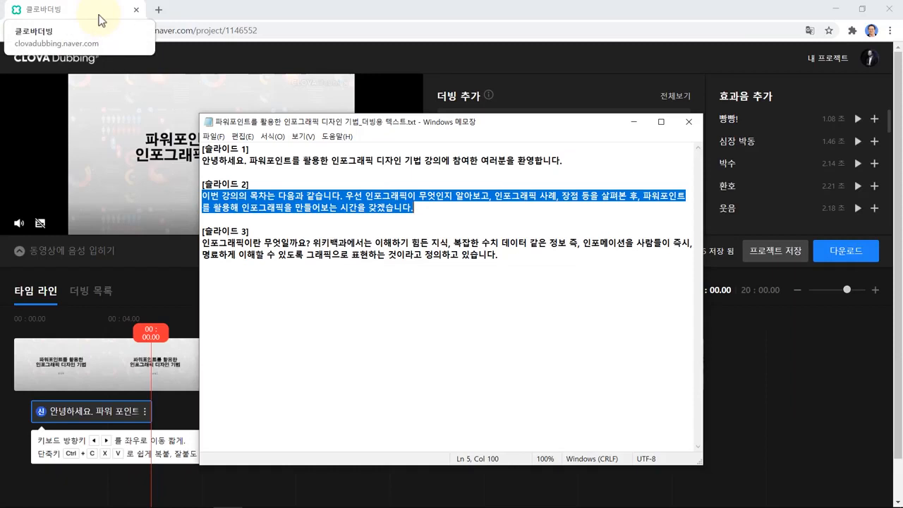
- Paste the Slide 2 paragraph as new dubbing text and move the playhead to the 목차 slide
left_click(98, 20)
left_click(480, 168)
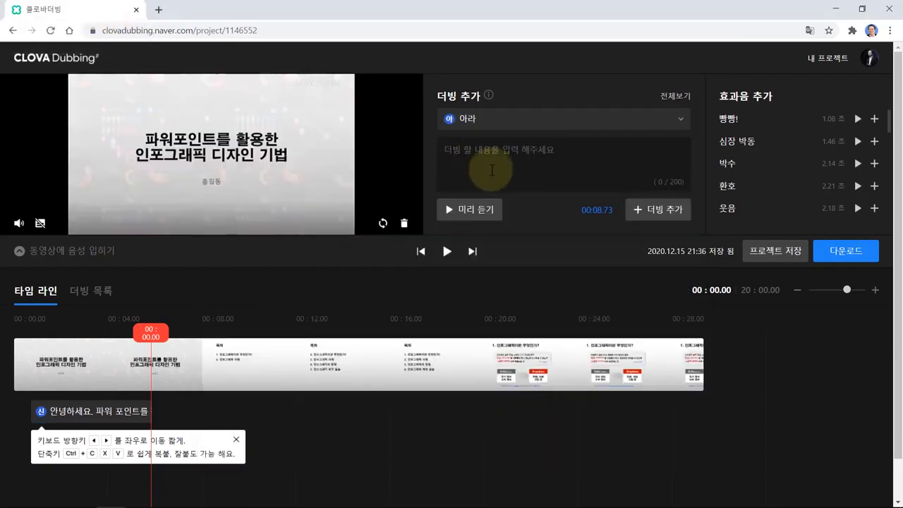
key("ctrl+v")
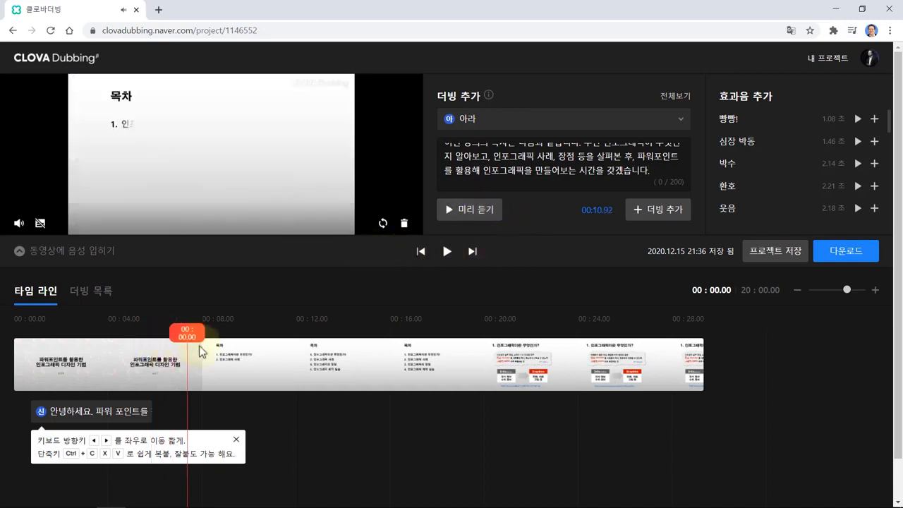
mouse_move(200, 346)
left_mouse_down()
mouse_move(248, 350)
mouse_move(181, 340)
mouse_move(190, 342)
left_mouse_up()
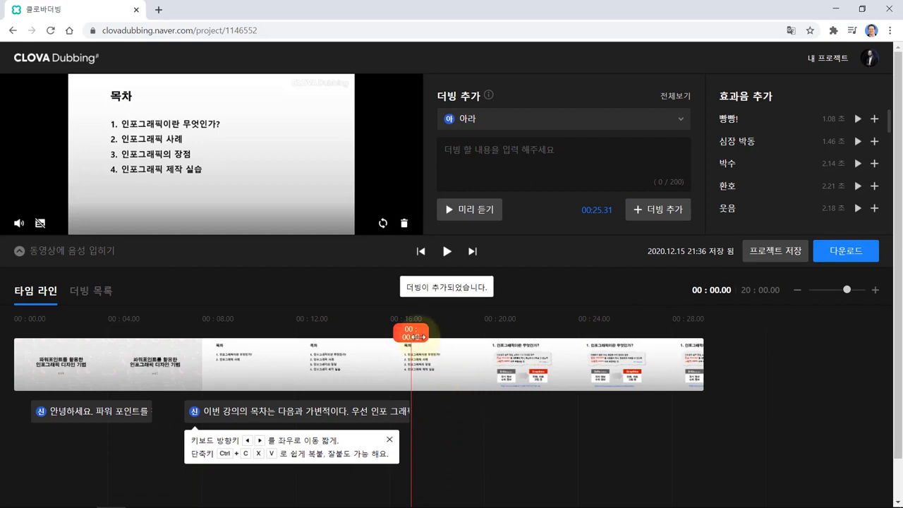
- Copy the slide 3 paragraph from Notepad and paste it as dubbing text at about 00:25.6
key("alt+Tab")
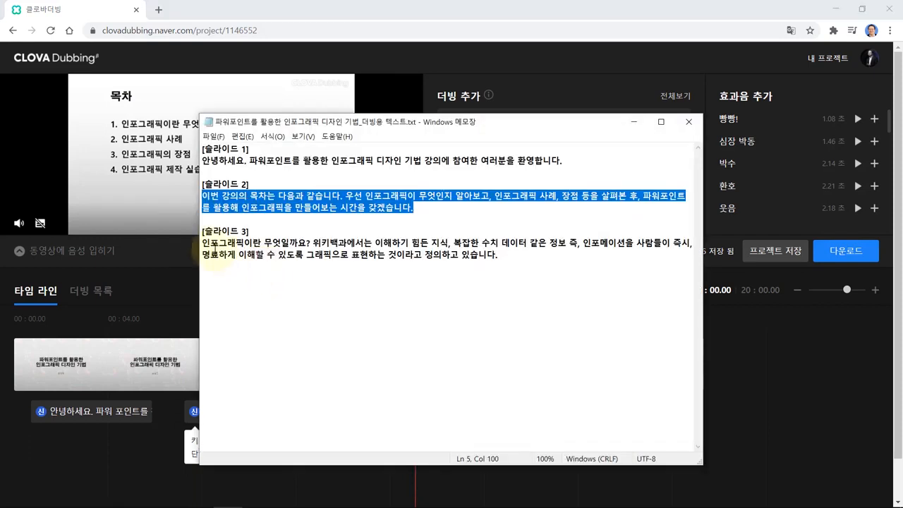
left_click_drag(202, 243, 505, 261)
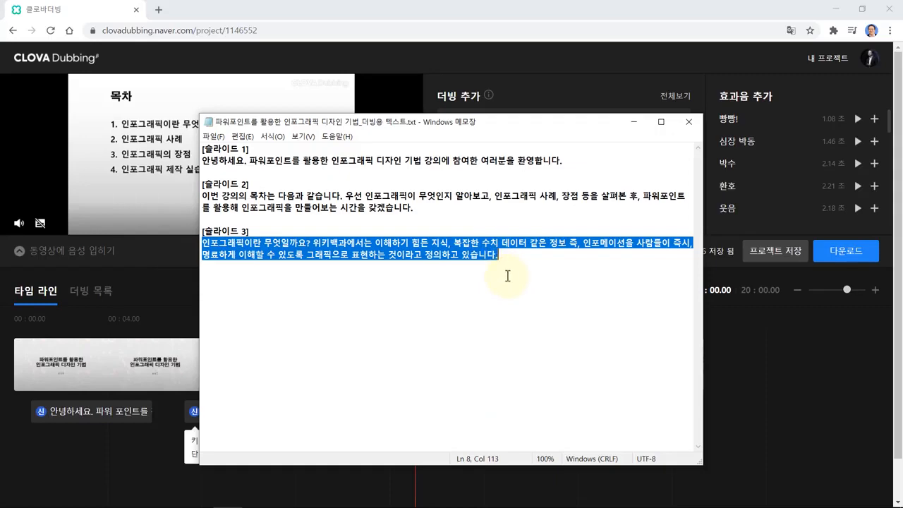
key("alt+Tab")
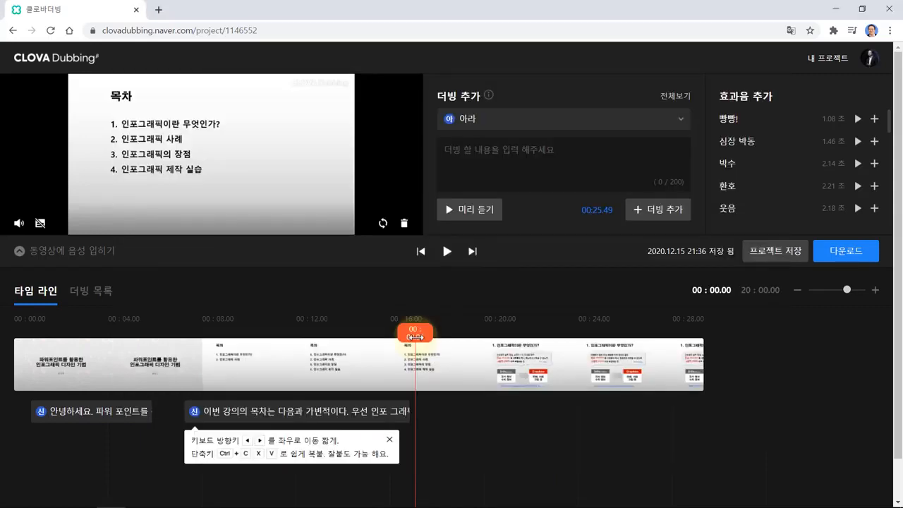
left_click_drag(414, 337, 419, 336)
left_click(502, 168)
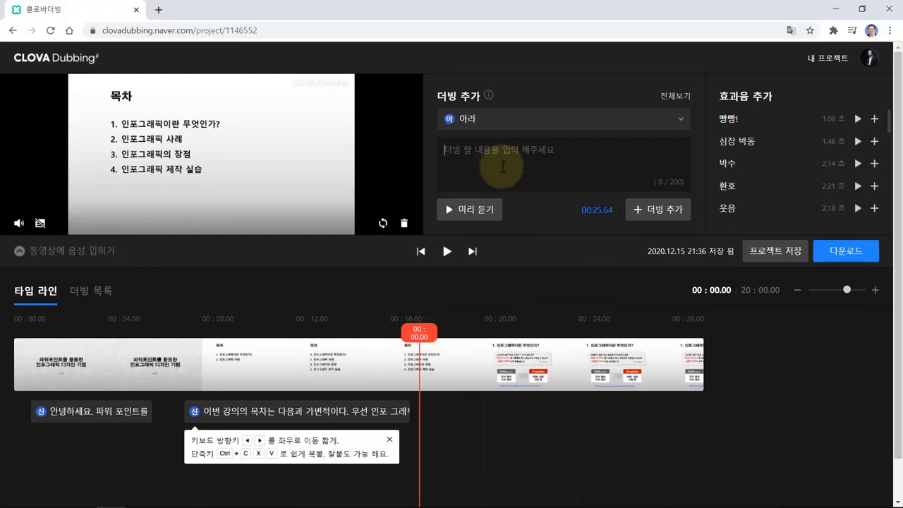
key("ctrl+v")
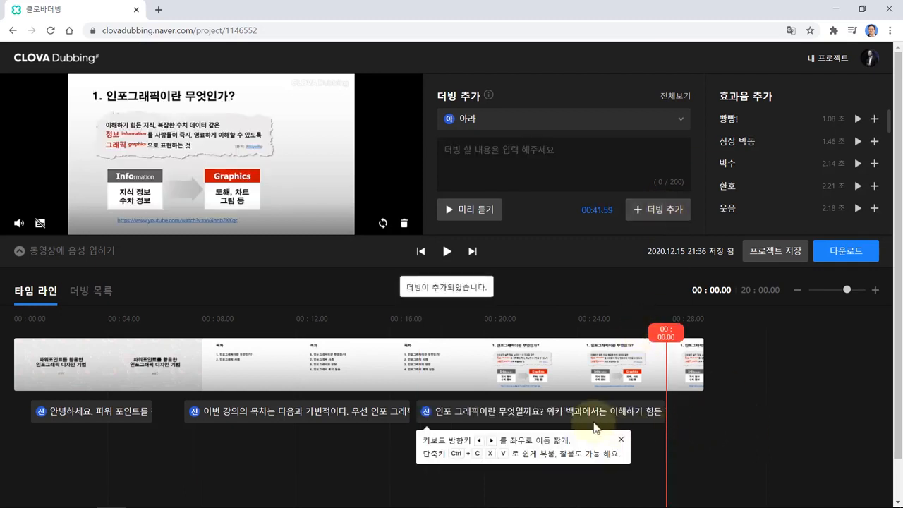
- Nudge the slide 3 infographic narration clip slightly later on the track
left_click_drag(578, 415, 548, 417)
left_click(358, 413)
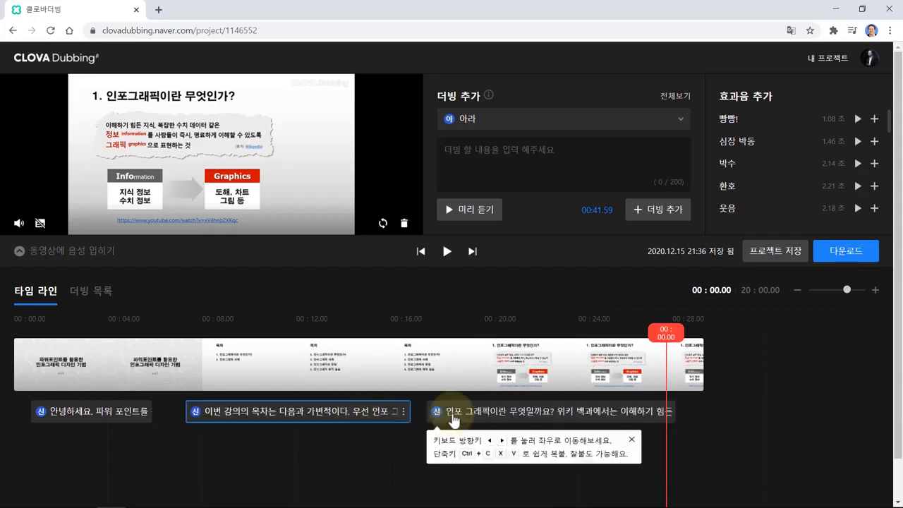
left_click_drag(453, 420, 497, 419)
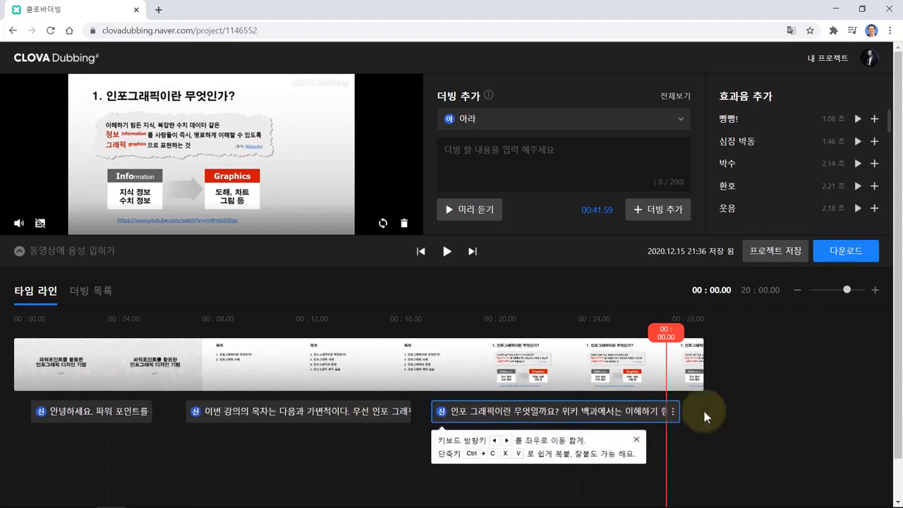
- Preview the dubbing from 00:00, skipping ahead to the table-of-contents section, then rewind to the start
left_click(645, 330)
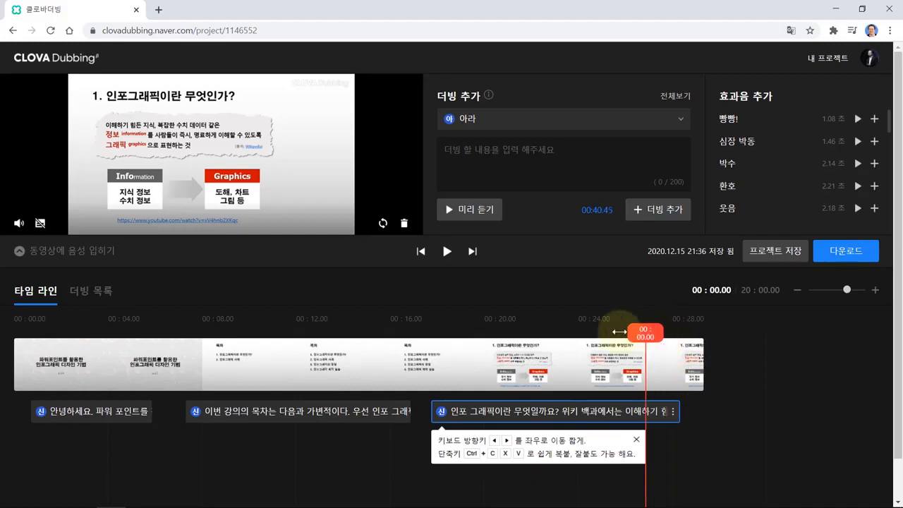
left_click_drag(618, 331, 15, 323)
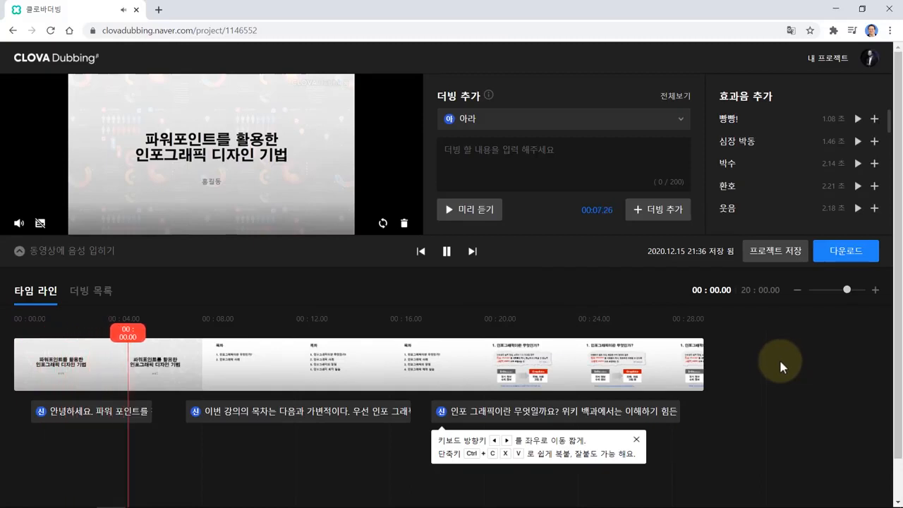
left_click(472, 251)
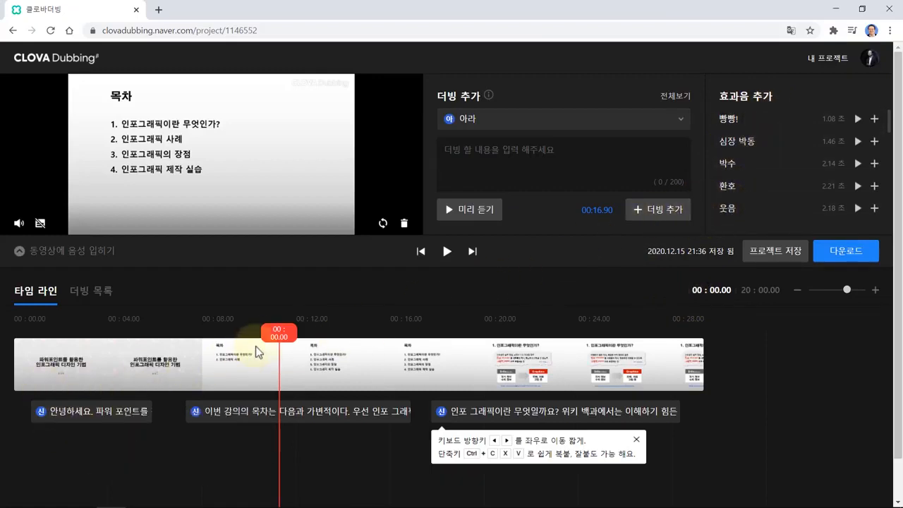
left_click_drag(279, 351, 16, 357)
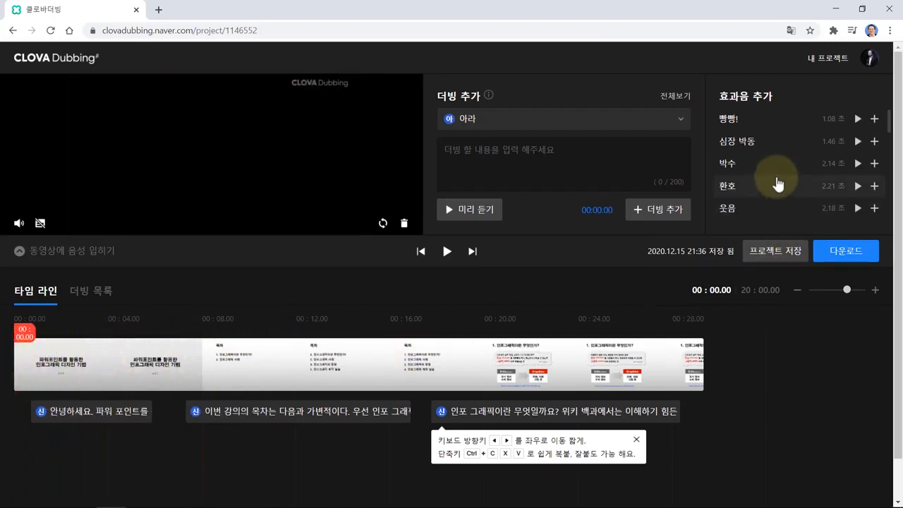
- Preview the 북소리 drum effect and add it at the very start of the timeline, then rewind to 00:00
scroll(797, 177, "down", 1)
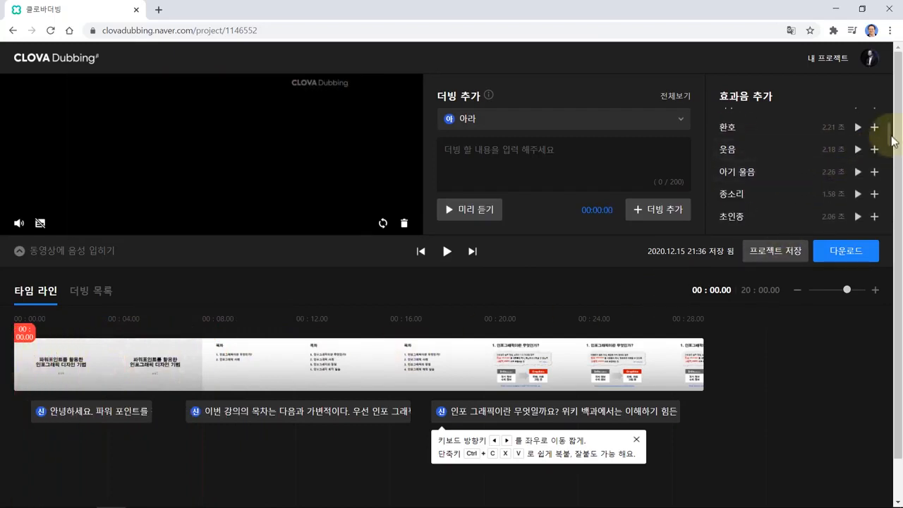
left_click_drag(891, 140, 889, 177)
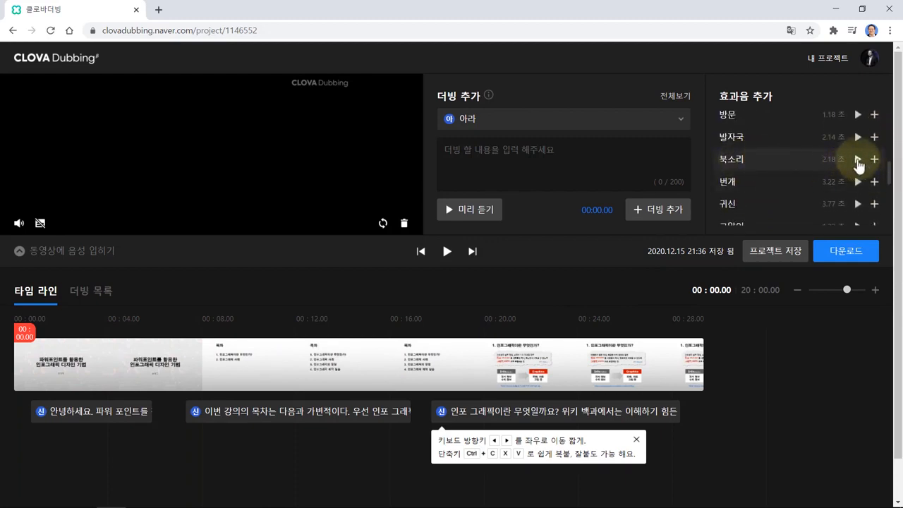
left_click(858, 161)
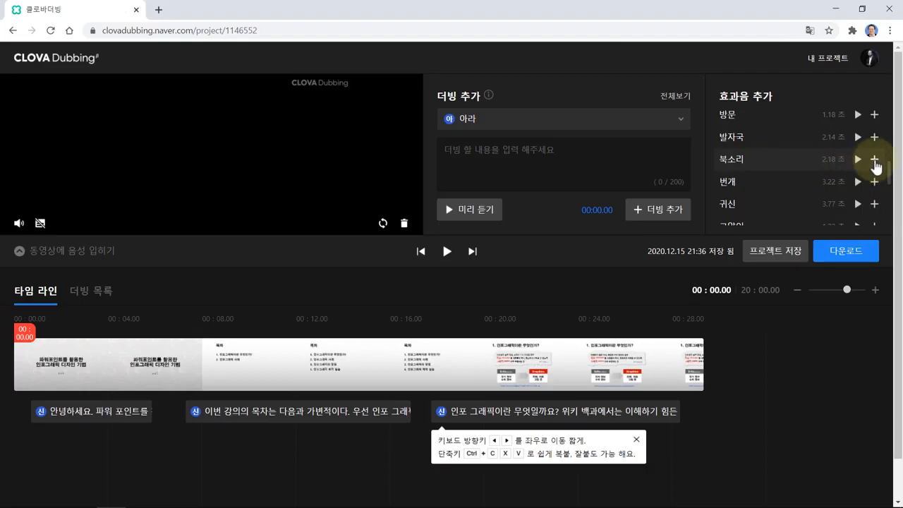
left_click(874, 160)
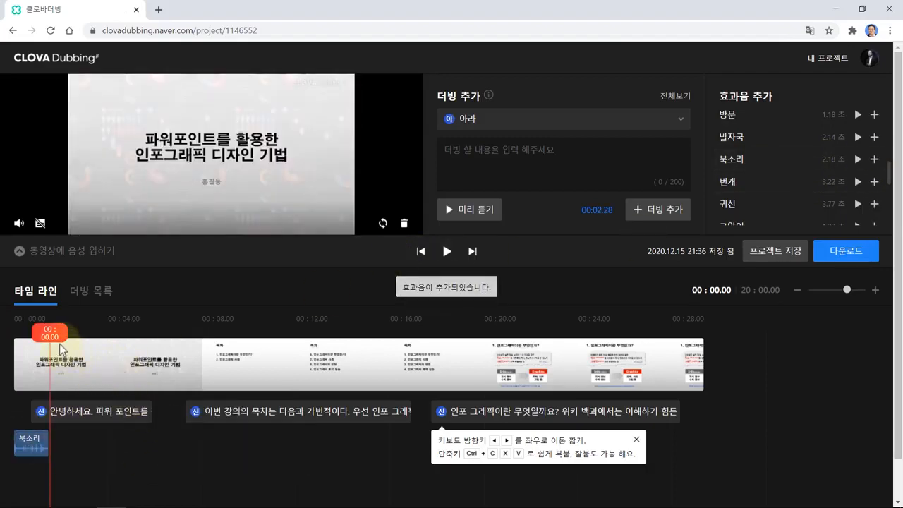
left_click_drag(51, 339, 25, 341)
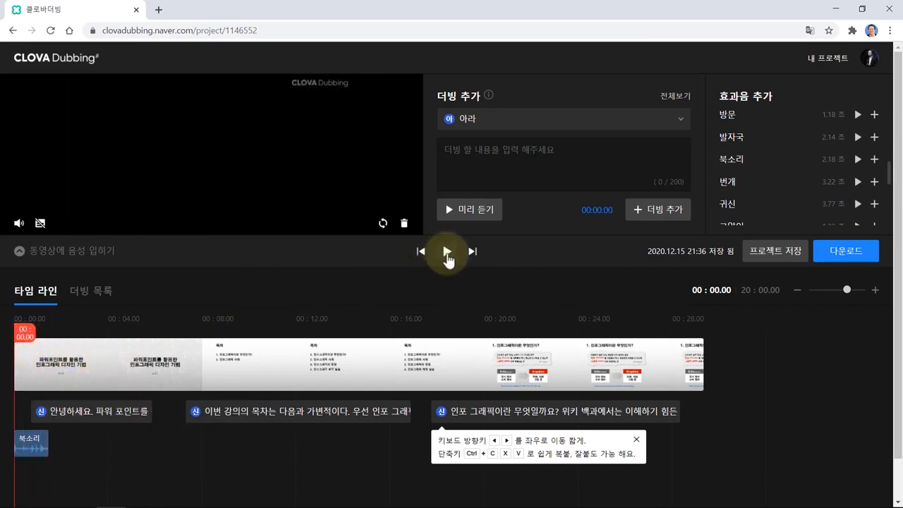
- Play the first few seconds with the drum effect, pause, and save the project
left_click(446, 252)
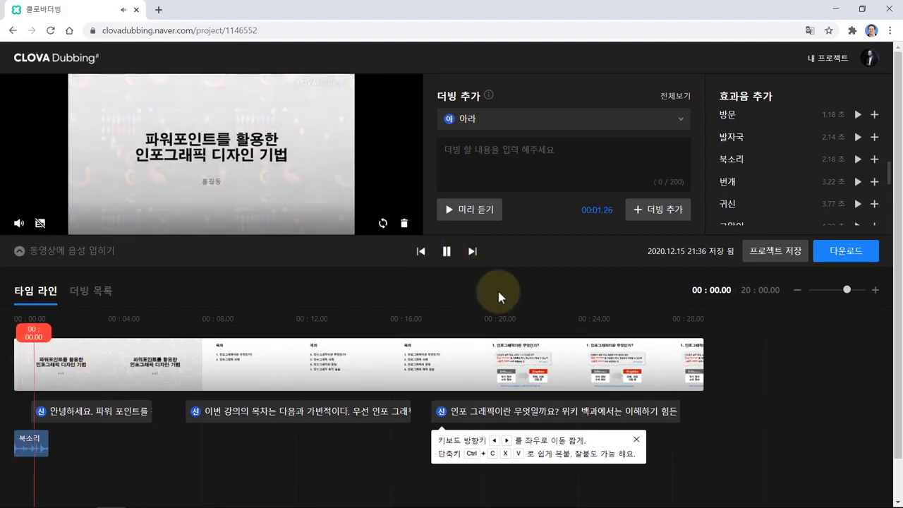
left_click(446, 251)
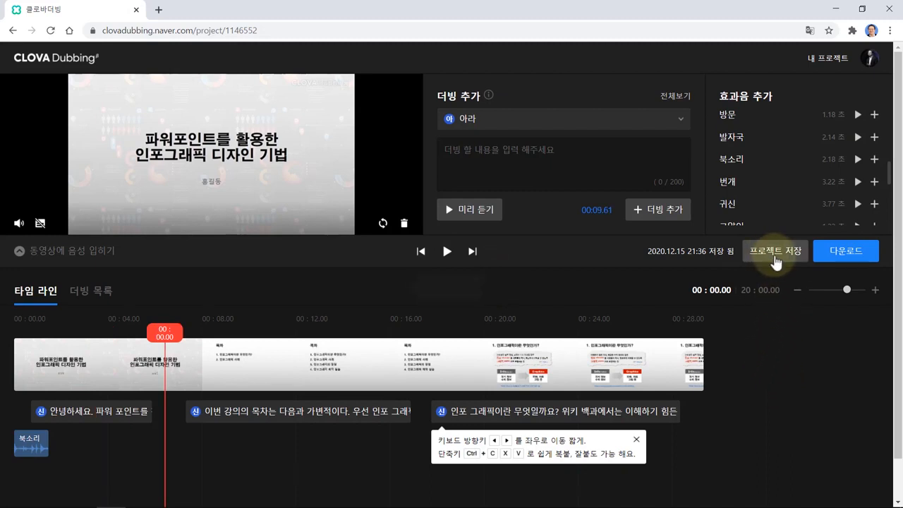
left_click(775, 260)
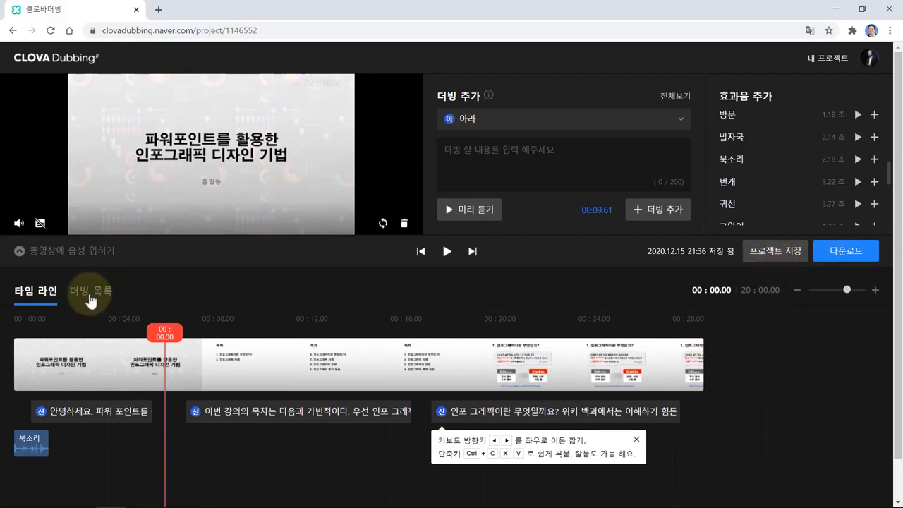
- Show the three lines in 더빙 목록, check row 1's voice choices unchanged, and start the download
left_click(91, 297)
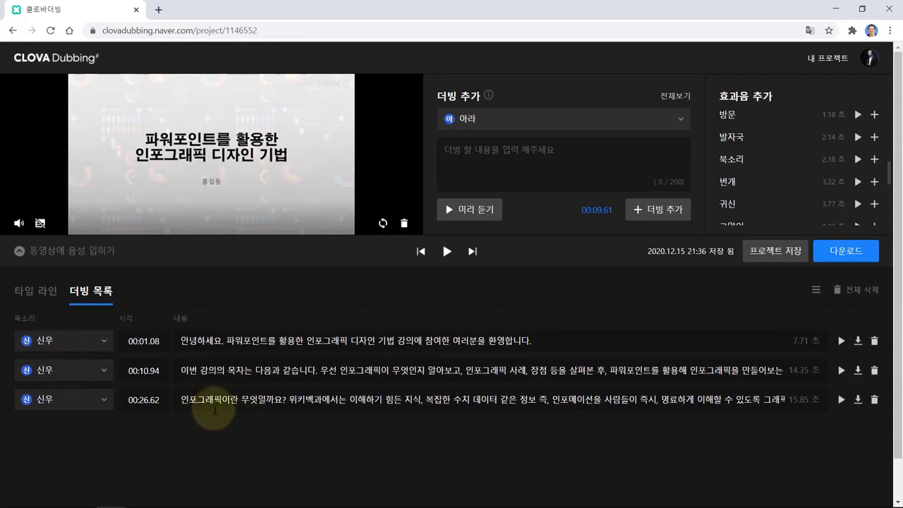
left_click(99, 344)
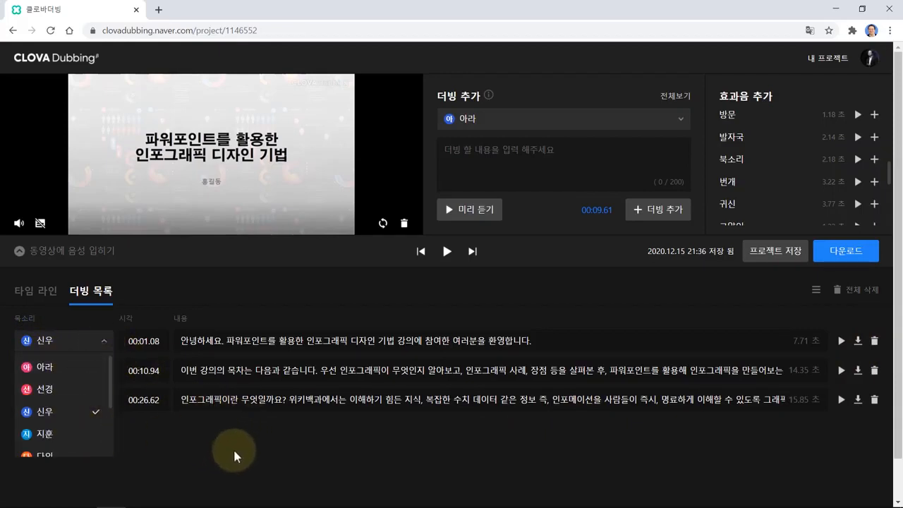
left_click(106, 342)
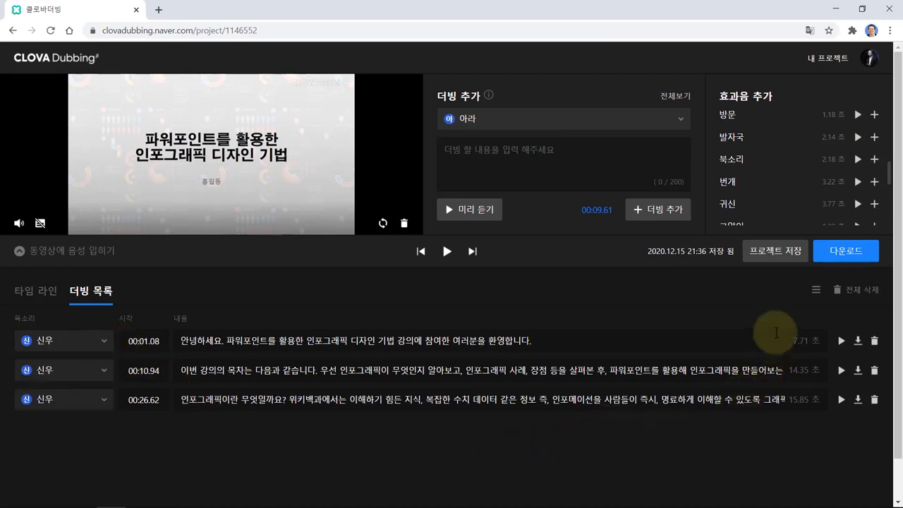
left_click(846, 251)
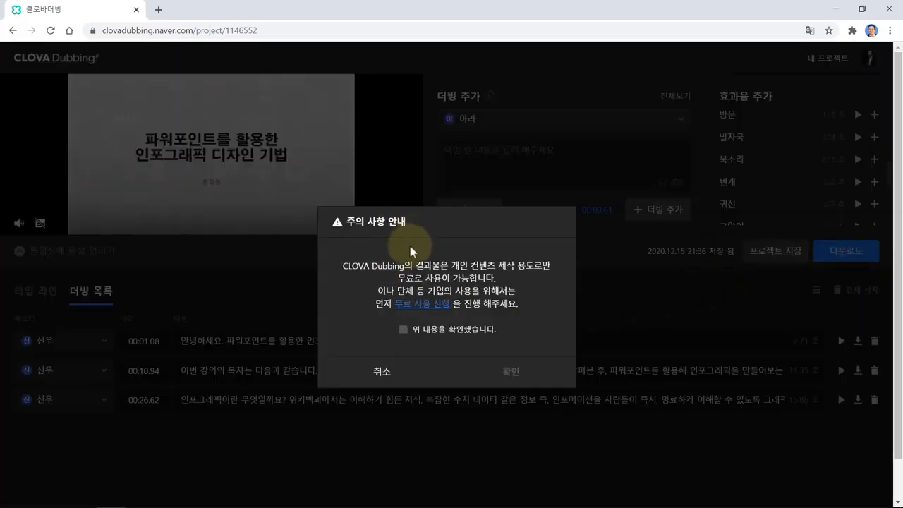
- Accept the usage notice, download as 영상 파일, and open the Downloads folder holding 동영상에+음성+입히기.mp4
left_click(403, 330)
left_click(512, 374)
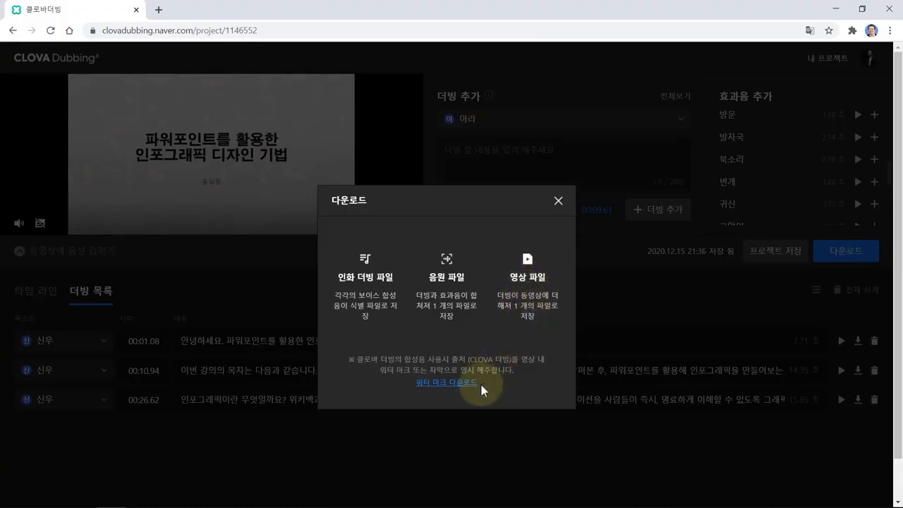
left_click(529, 313)
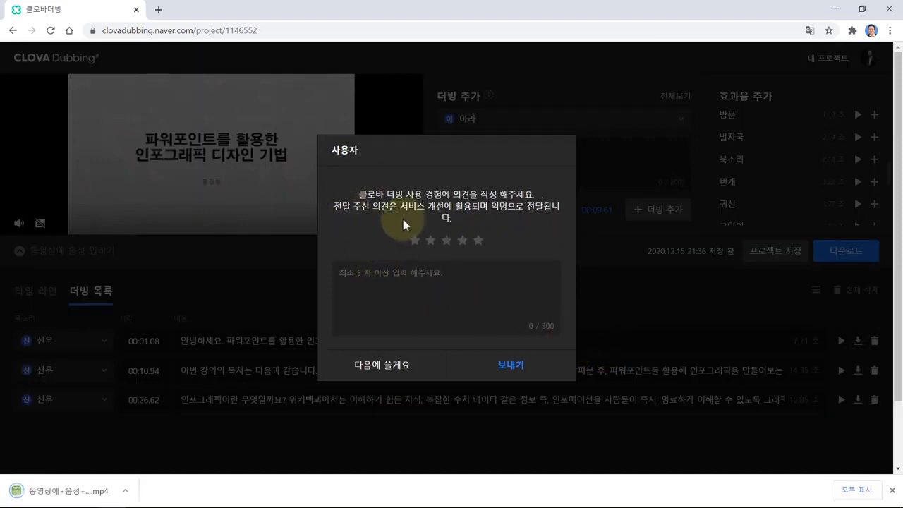
left_click(385, 372)
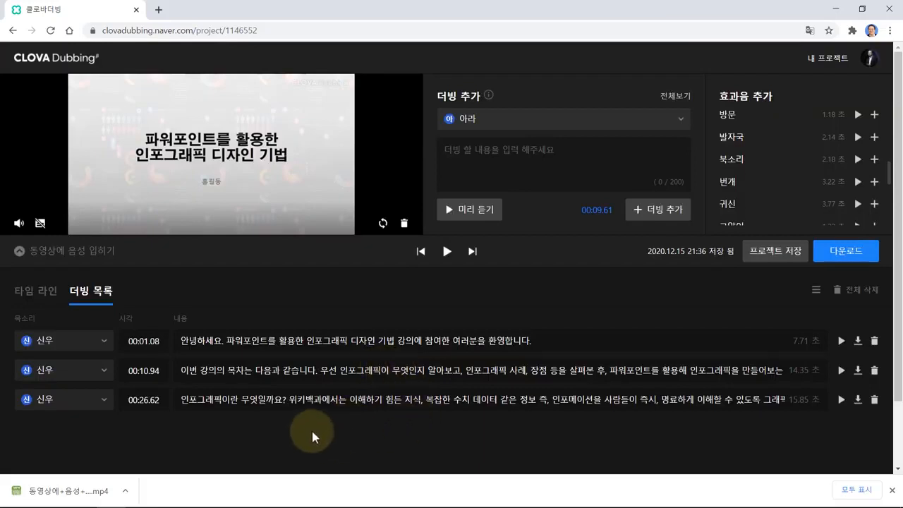
left_click(126, 491)
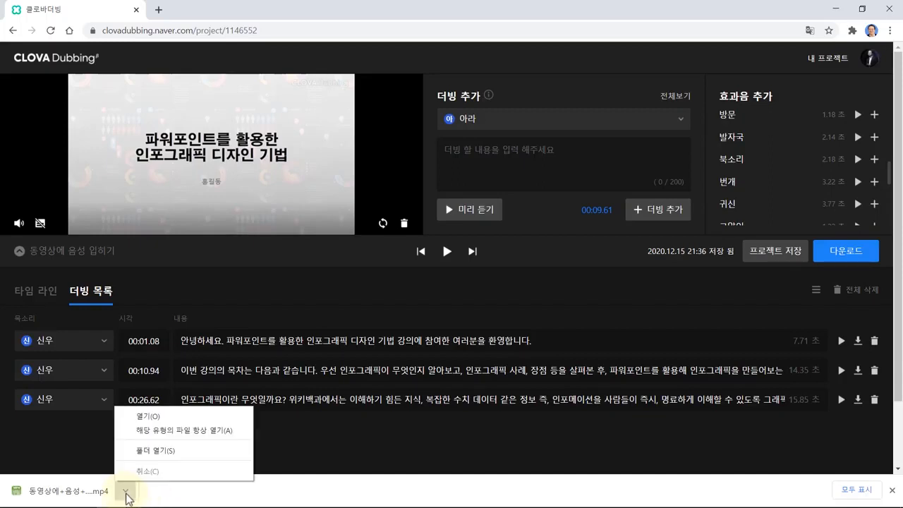
left_click(182, 455)
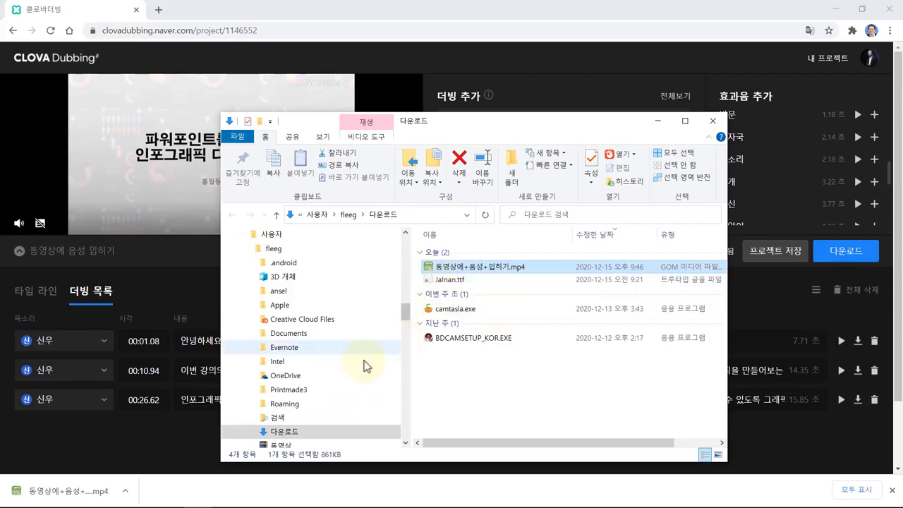
- Play 동영상에+음성+입히기.mp4 in GOM Player and pause it partway
double_click(457, 271)
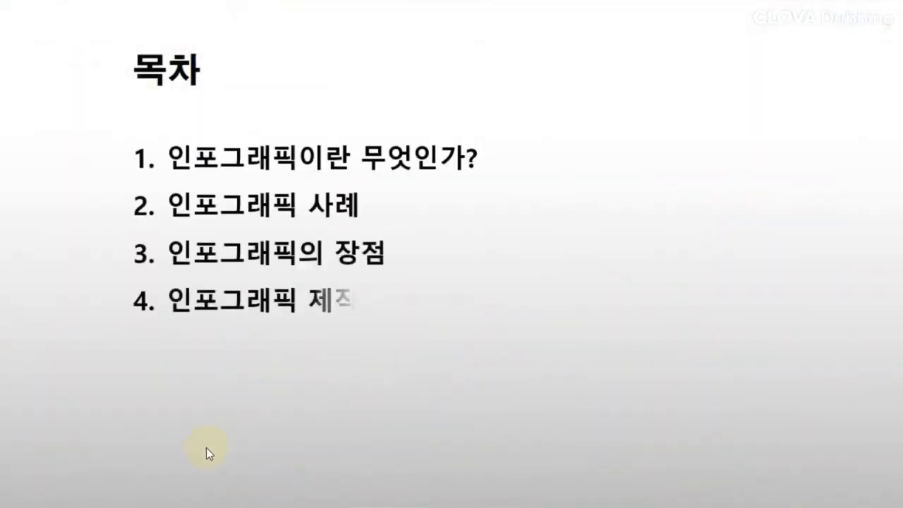
mouse_move(145, 482)
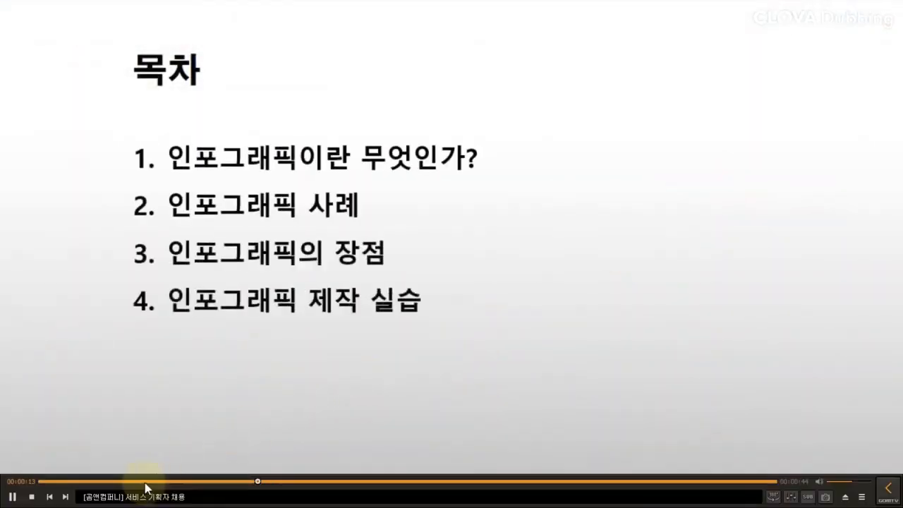
left_click(12, 497)
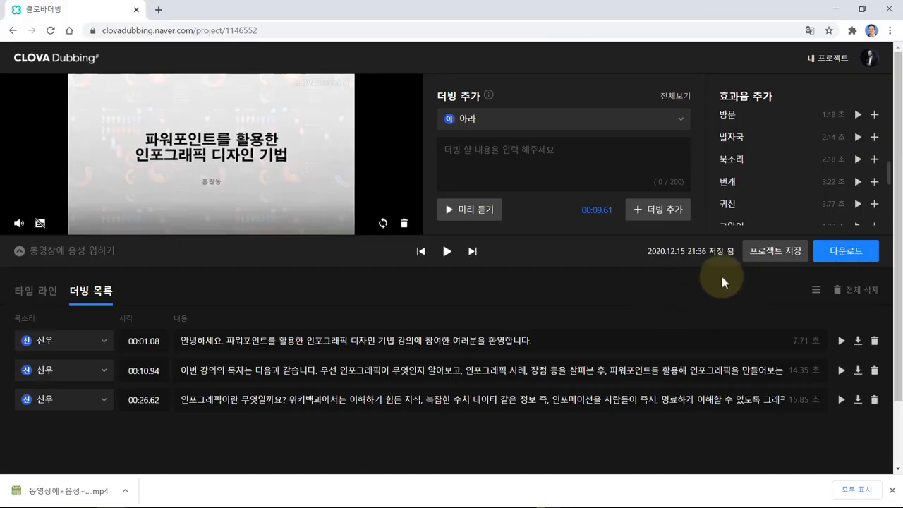
- From 내 프로젝트, create a new project named 'PDF에 소리 입히기'
left_click(828, 59)
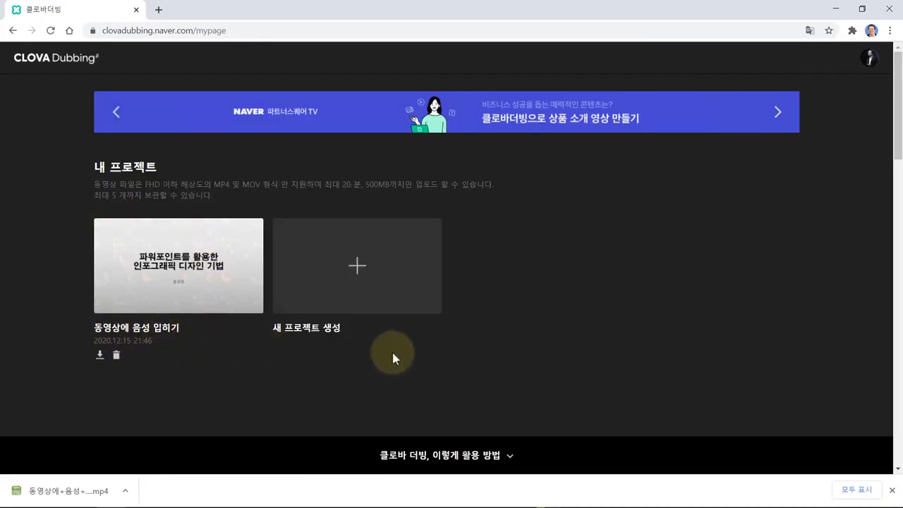
left_click(361, 271)
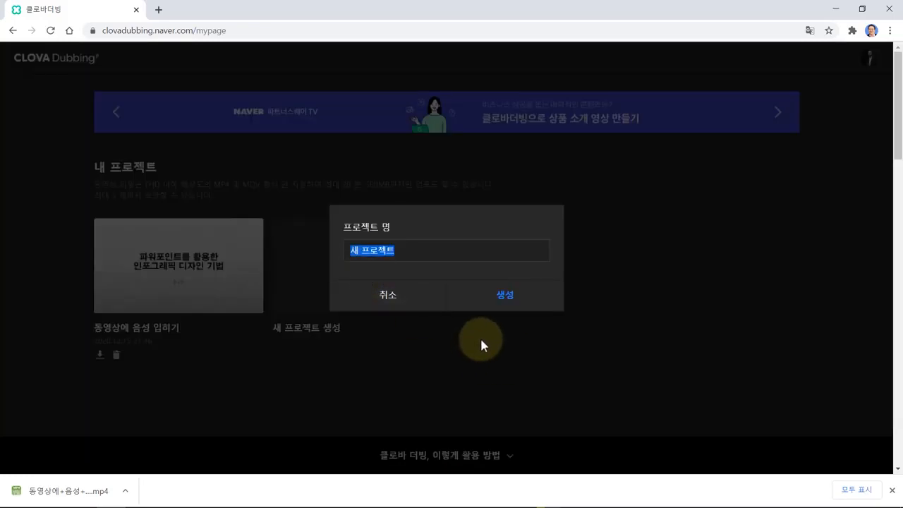
type("ㅅ")
key("BackSpace")
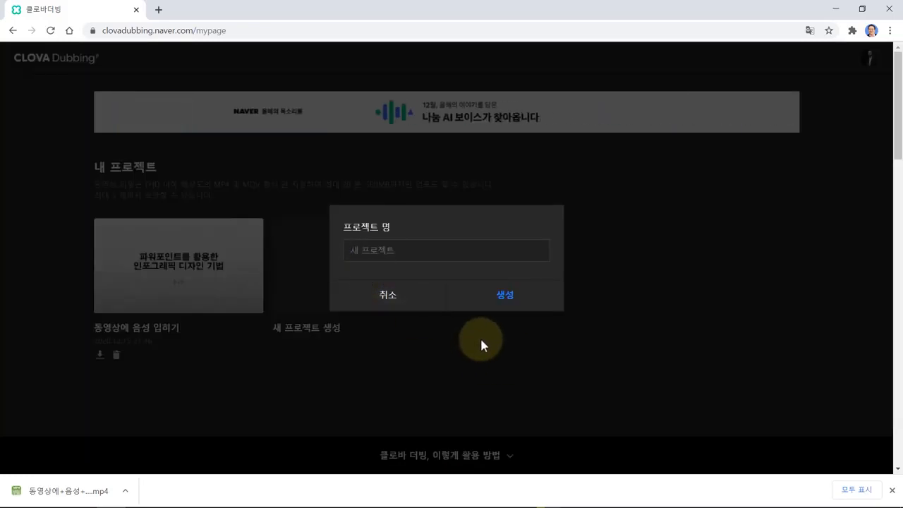
type("PDF에 솔")
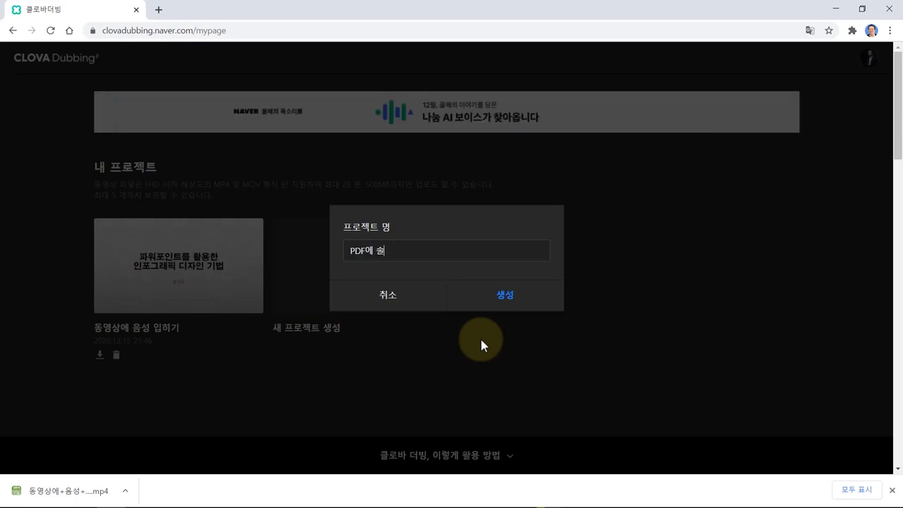
type("리 입히기")
left_click(505, 305)
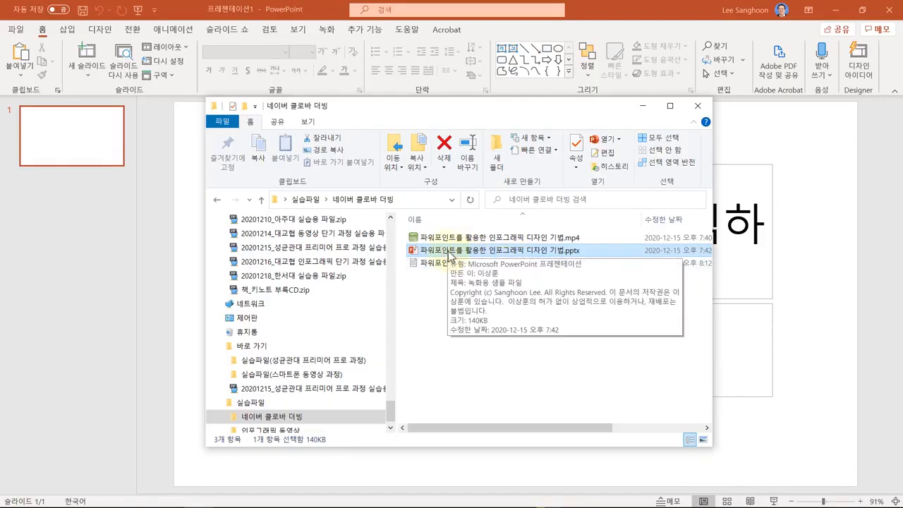
- Open the infographic deck in PowerPoint and publish it as 파워포인트를 활용한 인포그래픽 디자인 기법.pdf
left_click_drag(432, 254, 196, 91)
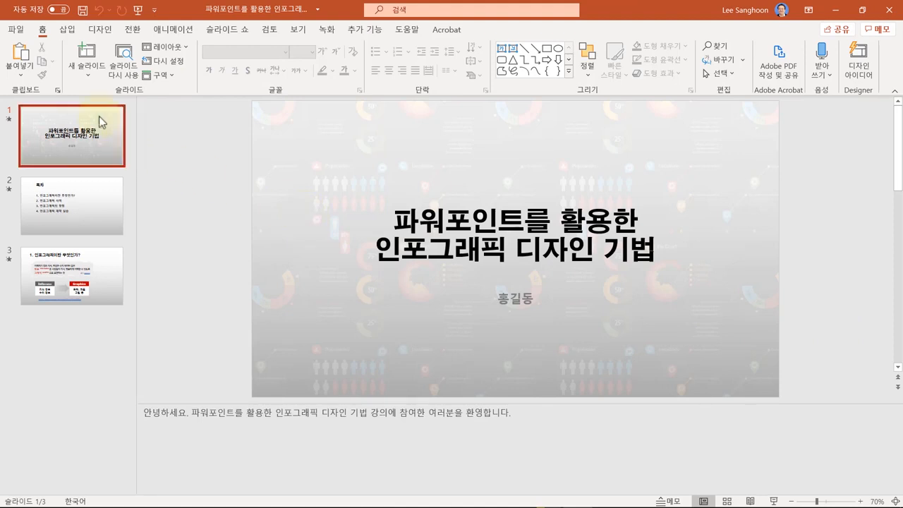
left_click(19, 34)
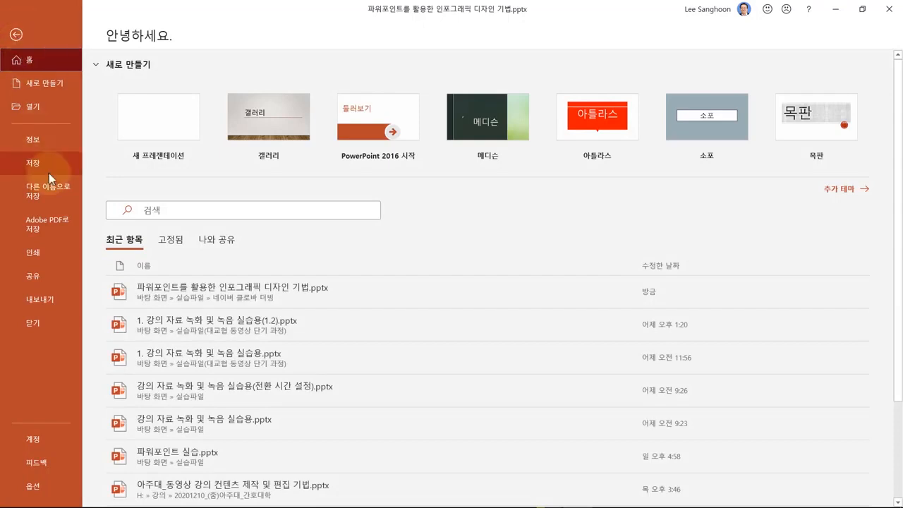
left_click(54, 298)
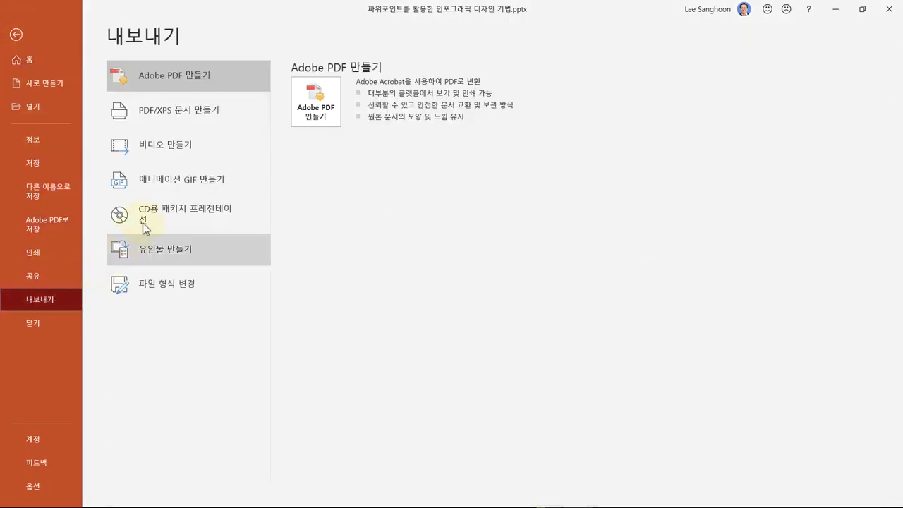
left_click(172, 117)
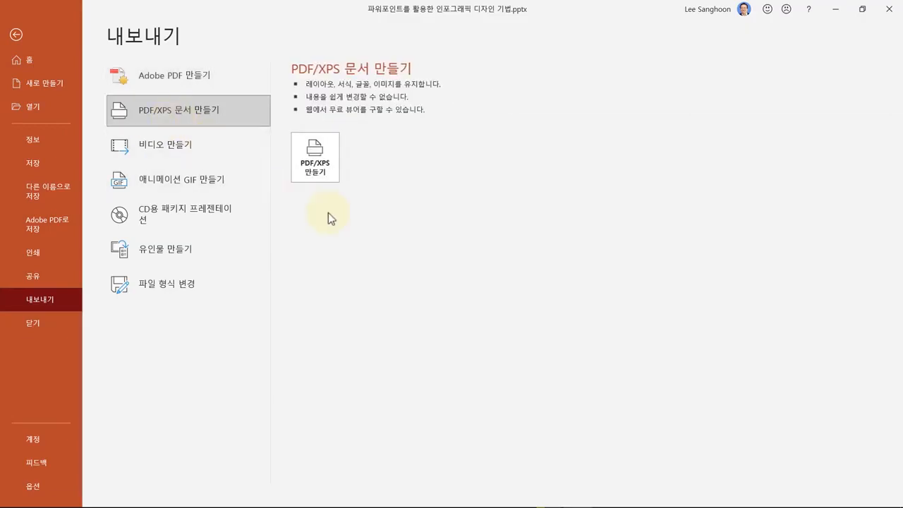
left_click(318, 177)
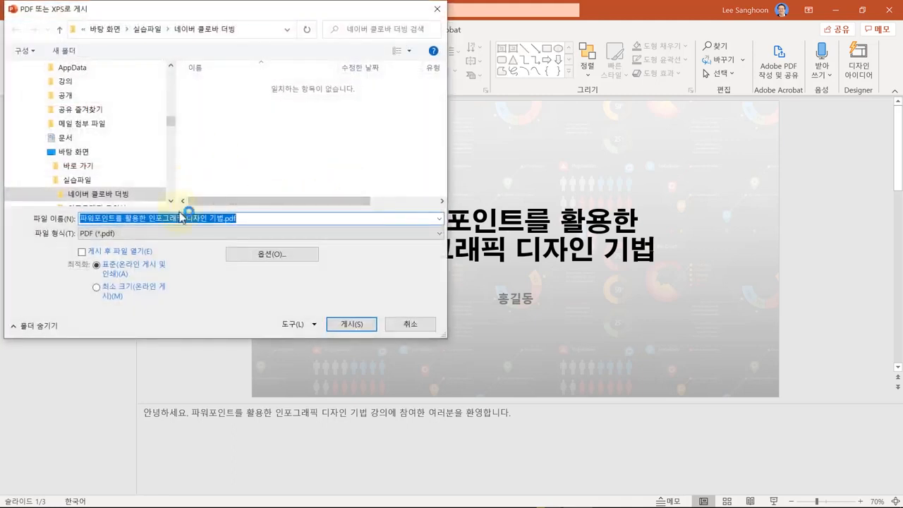
left_click(351, 325)
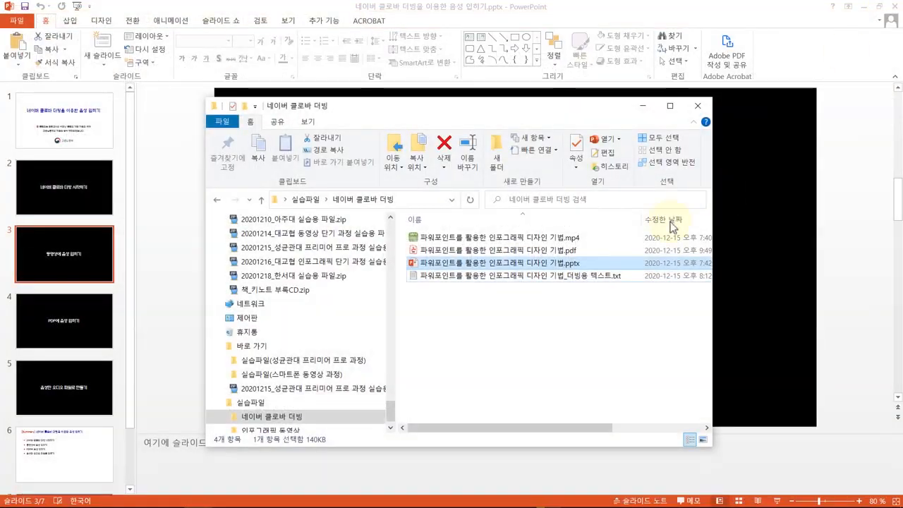
left_click(570, 312)
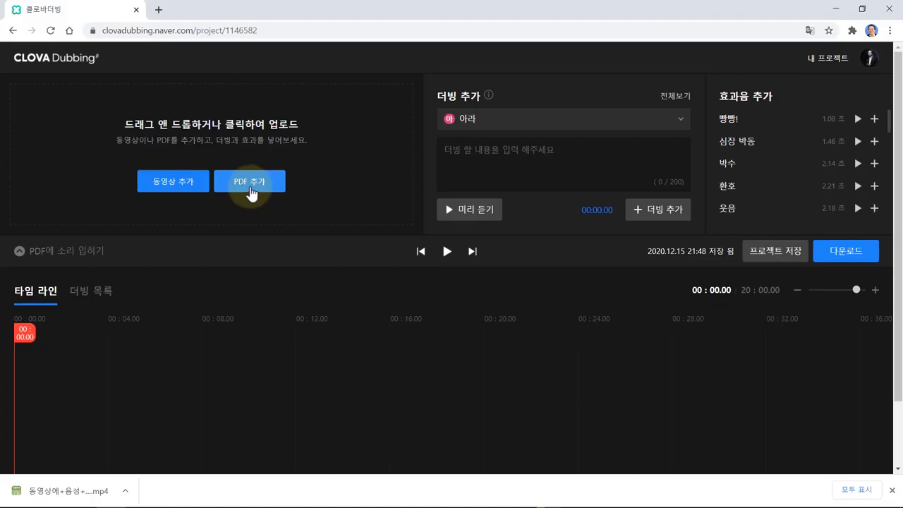
- Upload the infographic PDF via PDF 추가 so its three slide pages fill the timeline
left_click(251, 190)
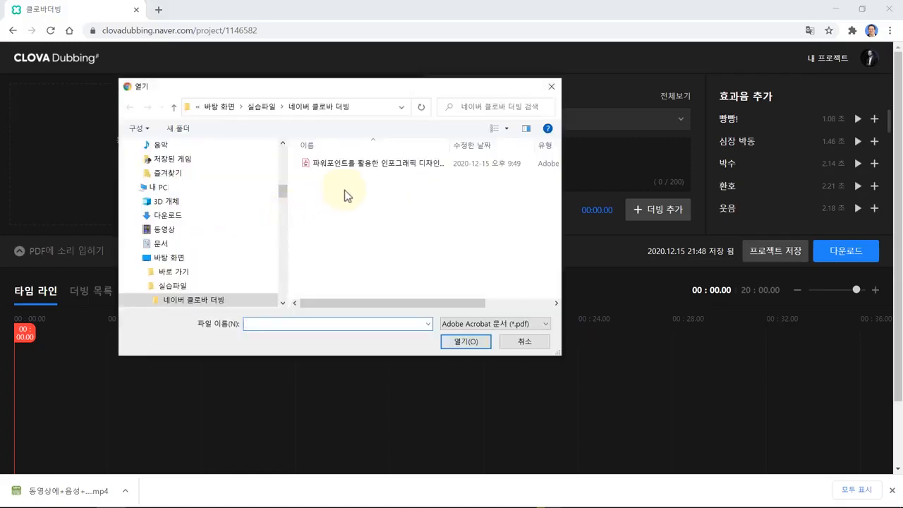
left_click(374, 170)
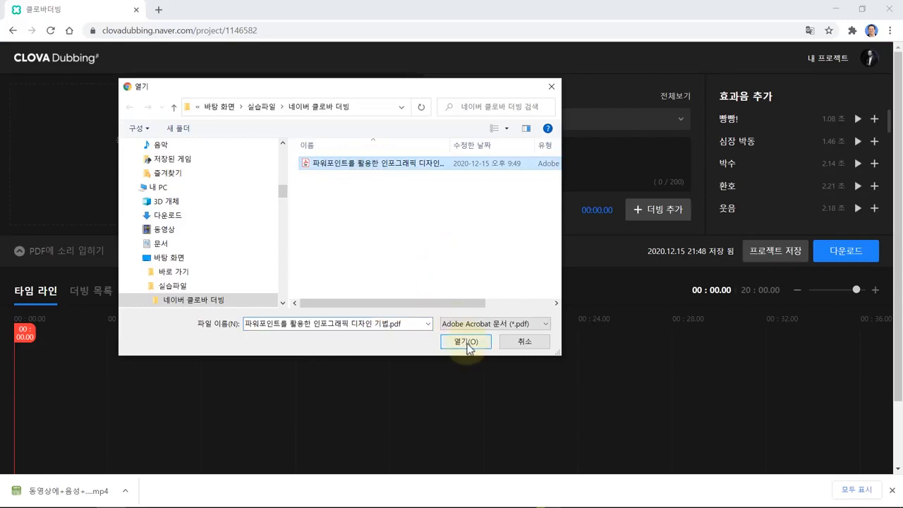
left_click(467, 343)
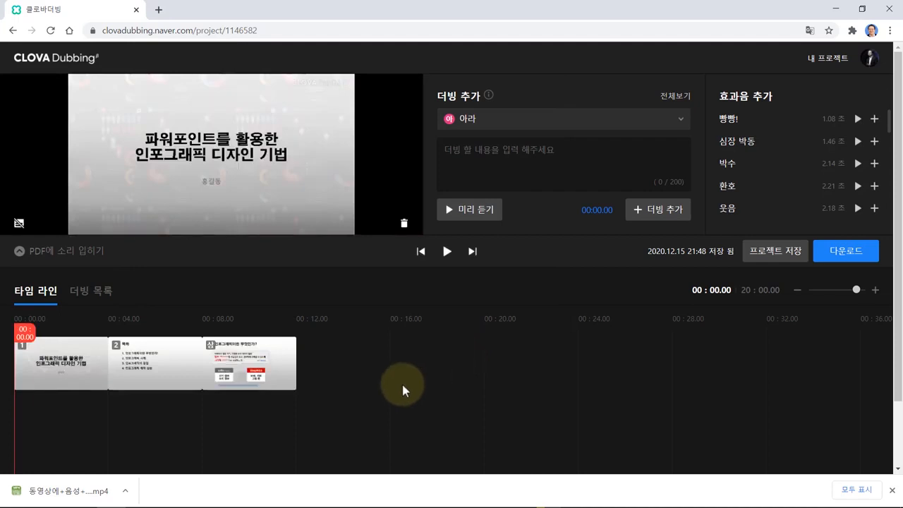
left_click_drag(76, 372, 317, 393)
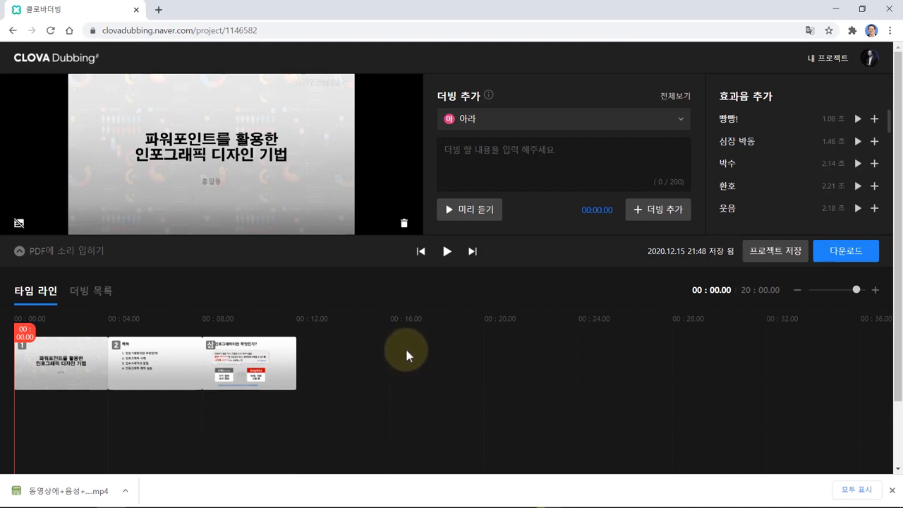
- Copy the slide 1 welcome sentence from the Notepad script and add it as an 아라 narration clip
key("alt+Tab")
left_click_drag(566, 161, 201, 161)
key("ctrl+c")
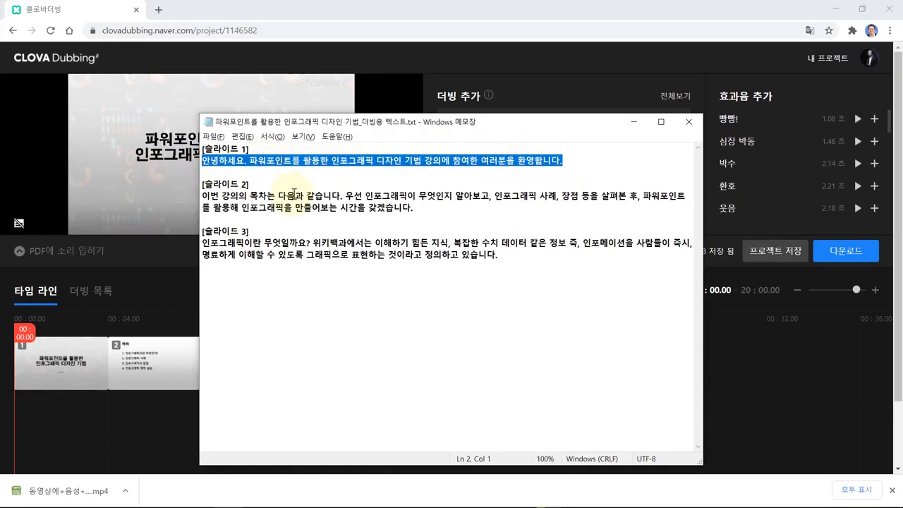
key("alt+Tab")
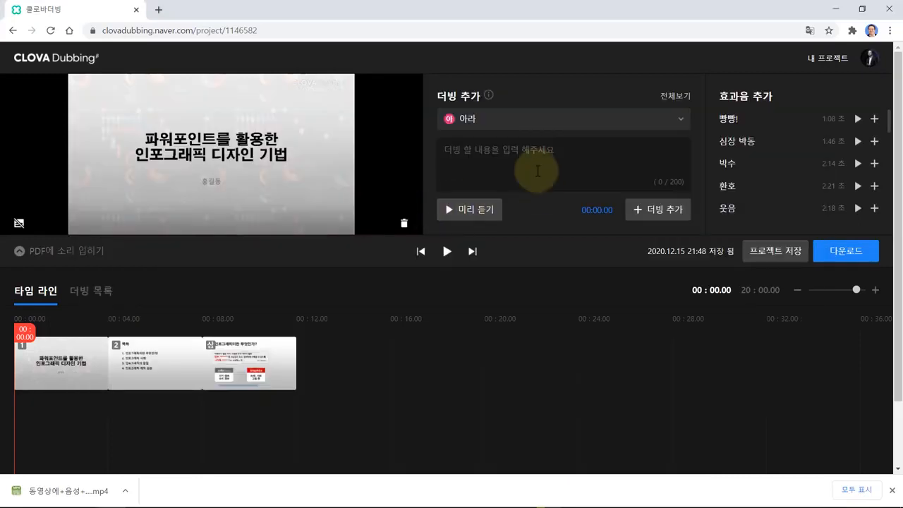
left_click(494, 167)
key("ctrl+v")
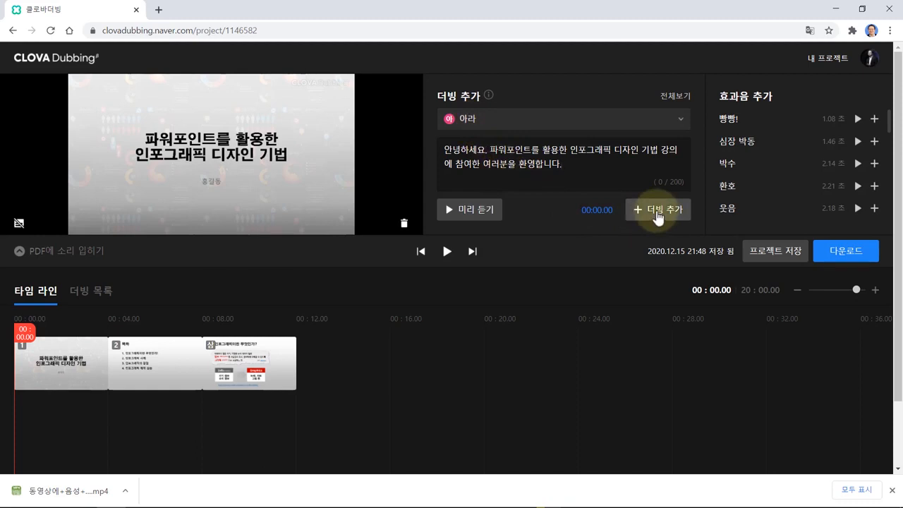
left_click(657, 216)
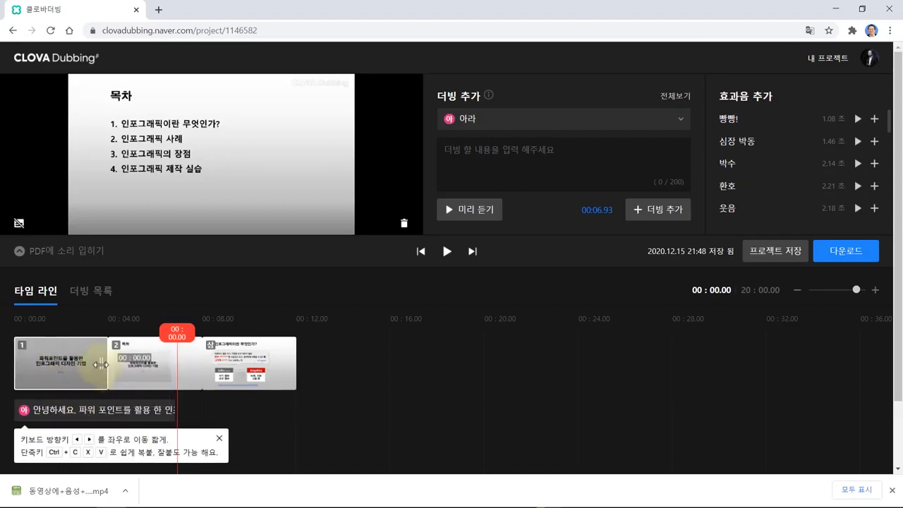
- Lengthen slide 1 to fit its narration and nudge the welcome clip slightly later
left_click_drag(101, 365, 194, 381)
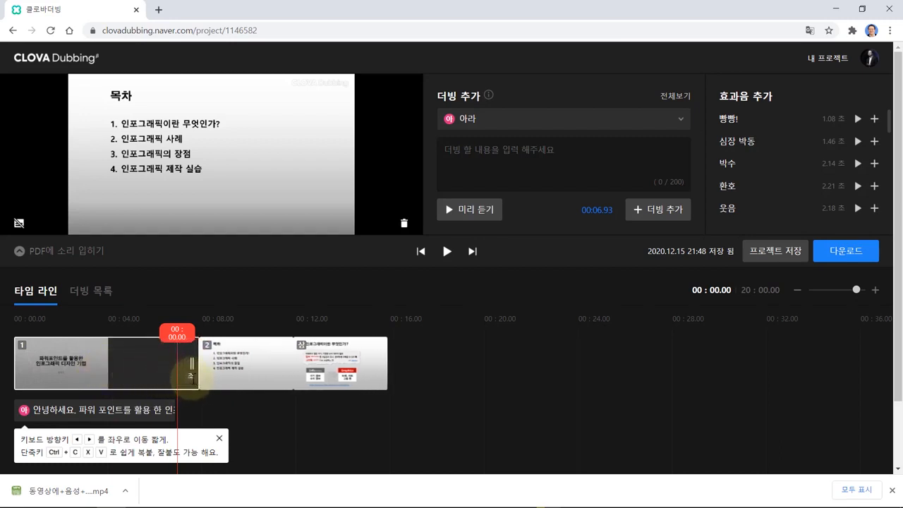
left_click_drag(192, 378, 194, 378)
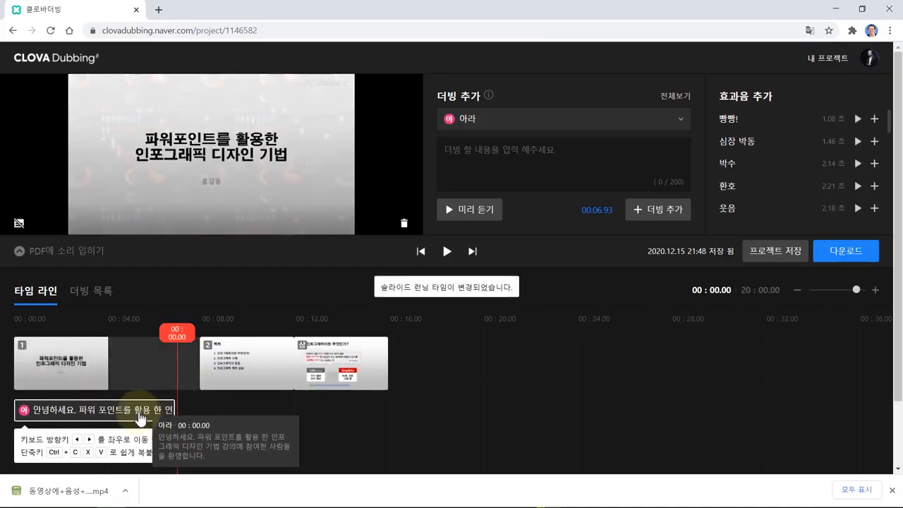
left_click_drag(140, 417, 147, 412)
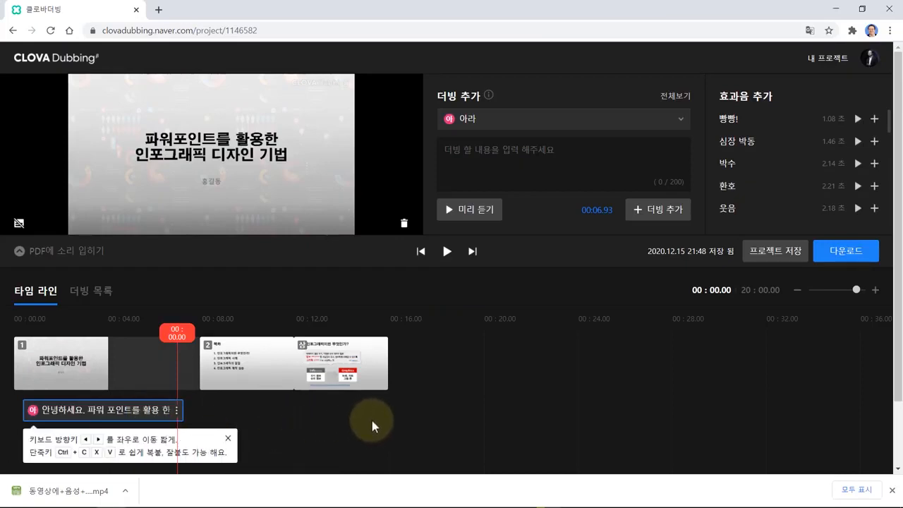
- Add the slide 2 table-of-contents paragraph from the script as a narration clip where slide 2 begins
key("alt+Tab")
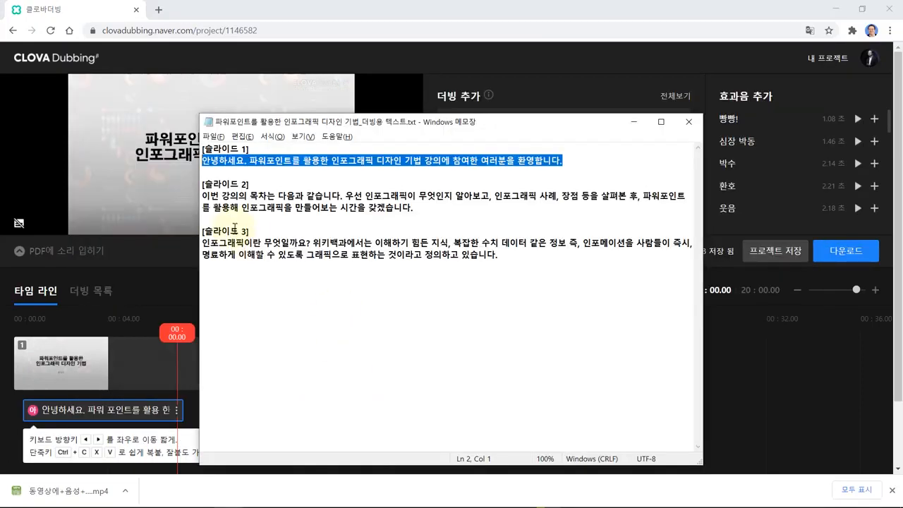
left_click_drag(203, 196, 414, 207)
key("ctrl+c")
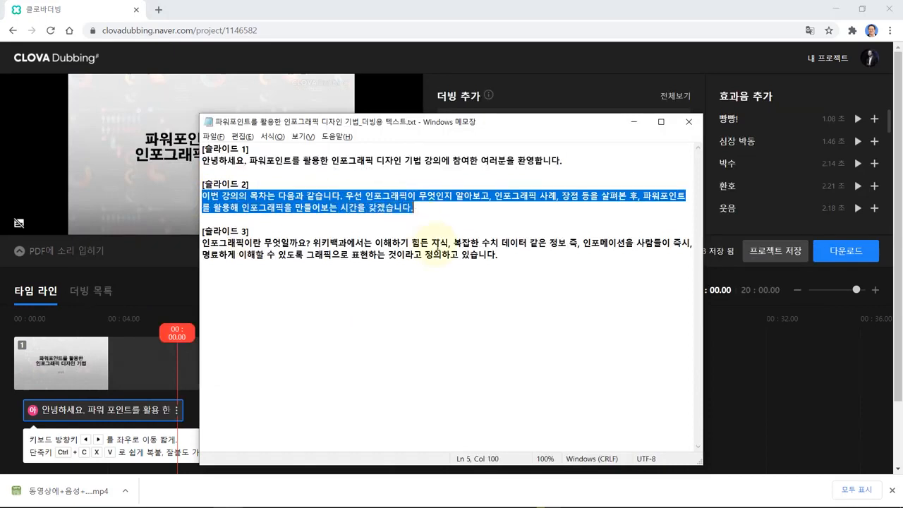
key("alt+Tab")
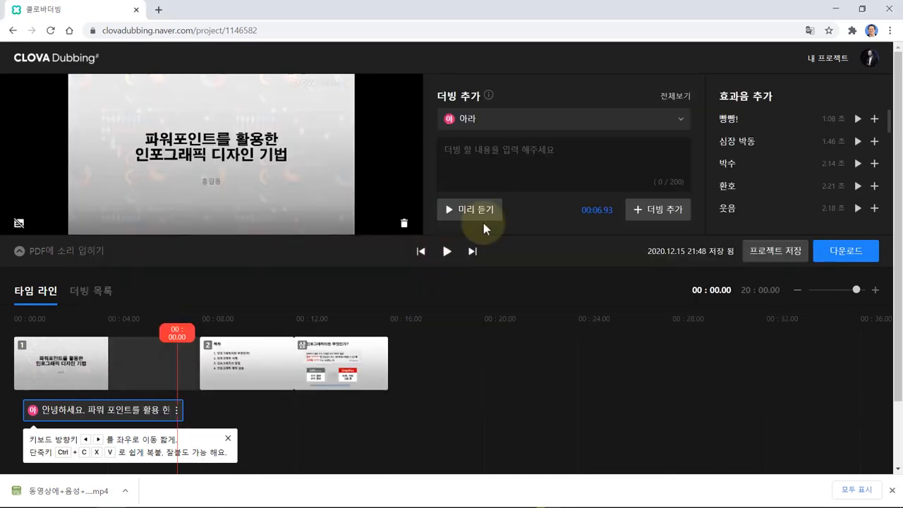
left_click(487, 160)
key("ctrl+v")
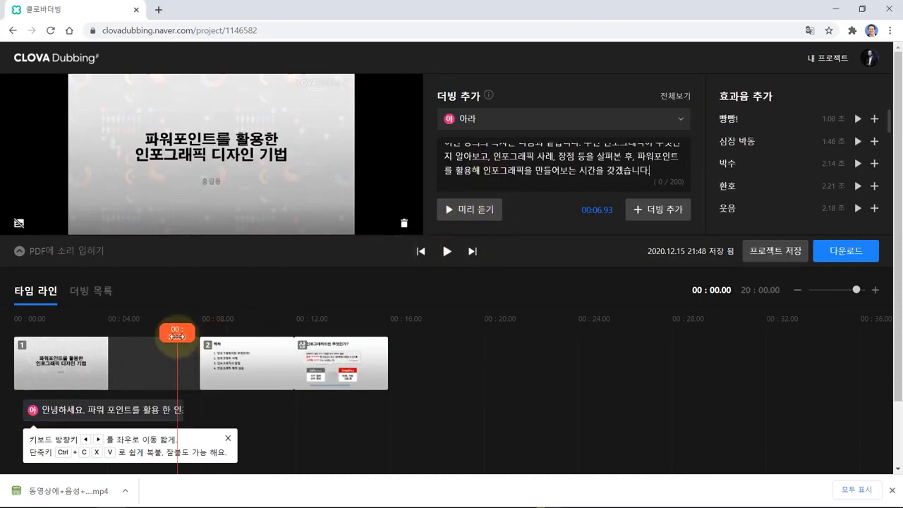
left_click_drag(177, 337, 205, 336)
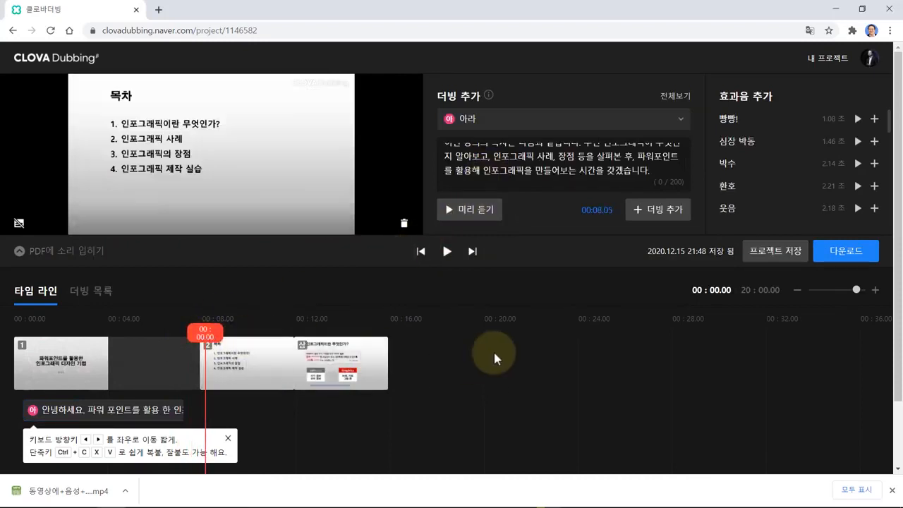
left_click(662, 214)
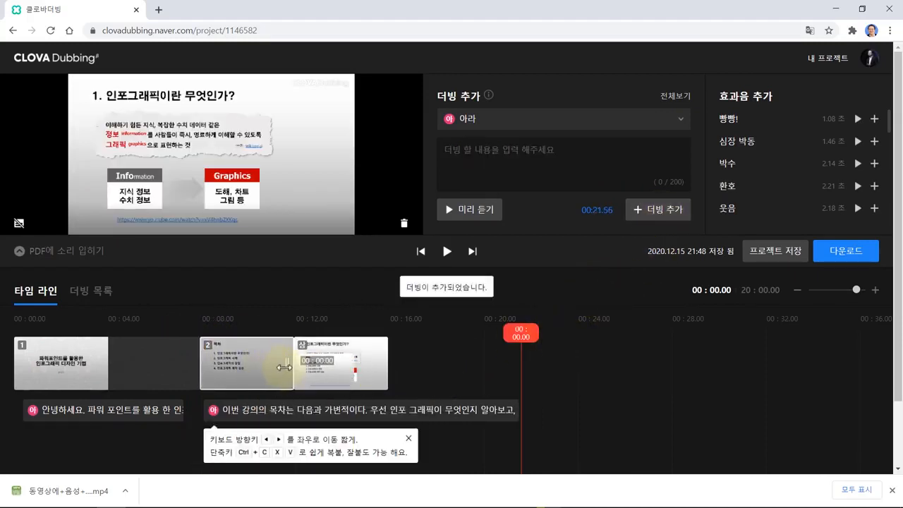
- Stretch the slide 2 clip, add the slide 3 paragraph at 00:22.21, and stretch its clip
left_click_drag(291, 363, 520, 395)
key("alt+Tab")
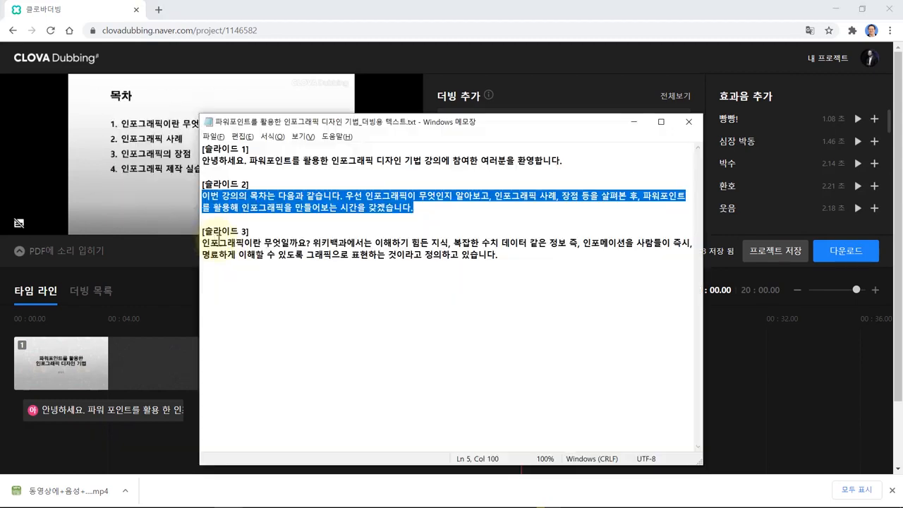
left_click_drag(202, 242, 500, 268)
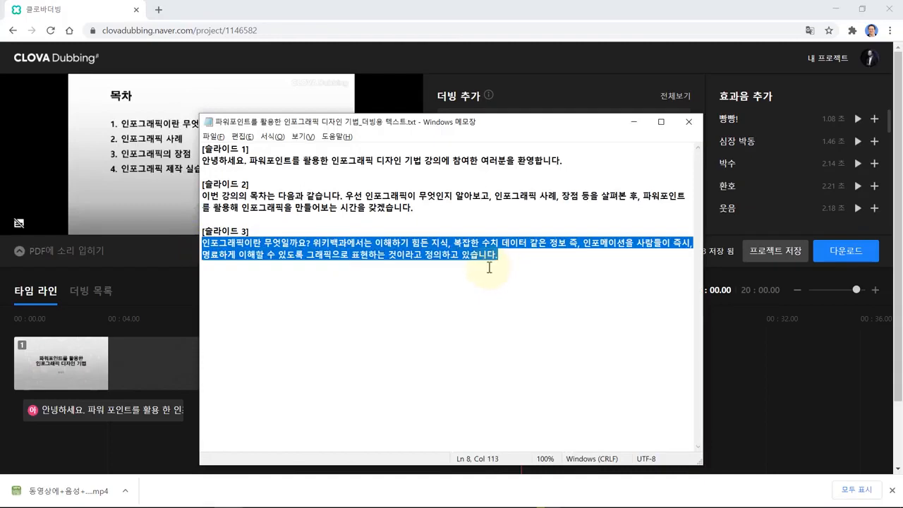
key("alt+Tab")
left_click(495, 158)
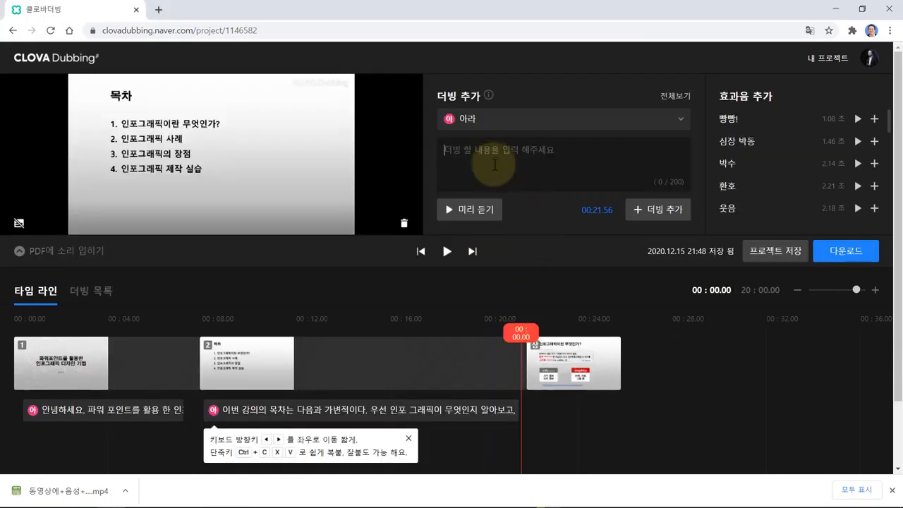
key("ctrl+v")
left_click(536, 326)
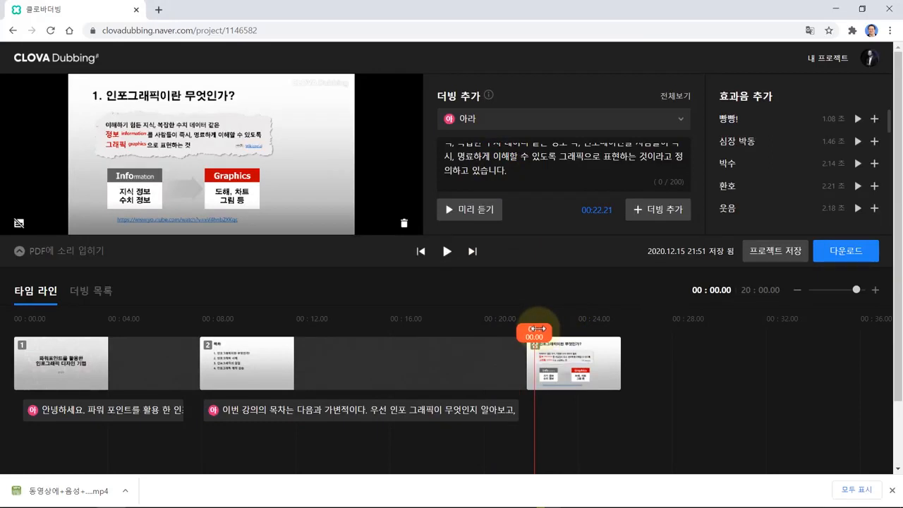
left_click(661, 216)
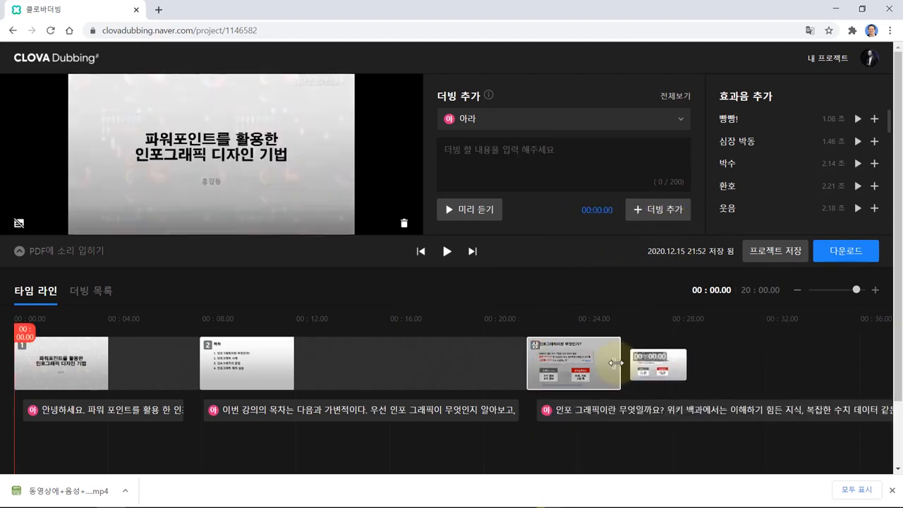
left_click_drag(614, 363, 872, 372)
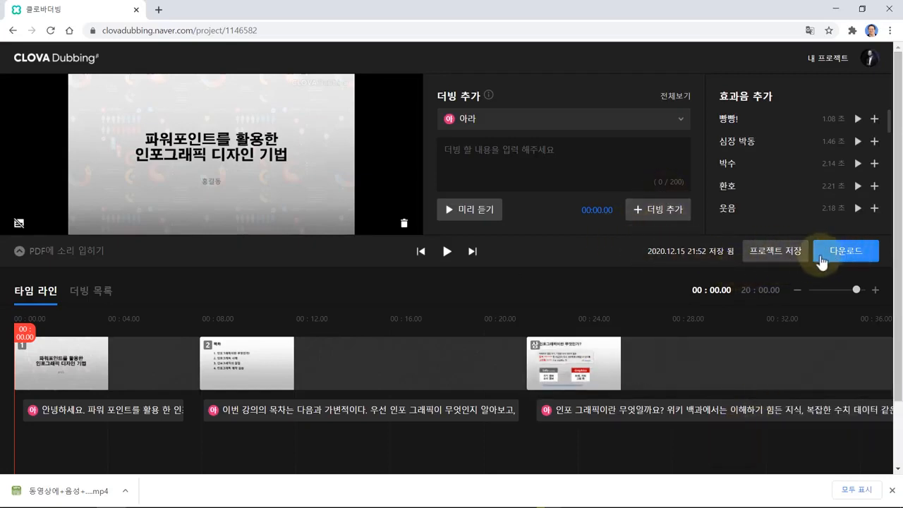
- Save the project and download it as a single video file (영상 파일)
left_click(783, 254)
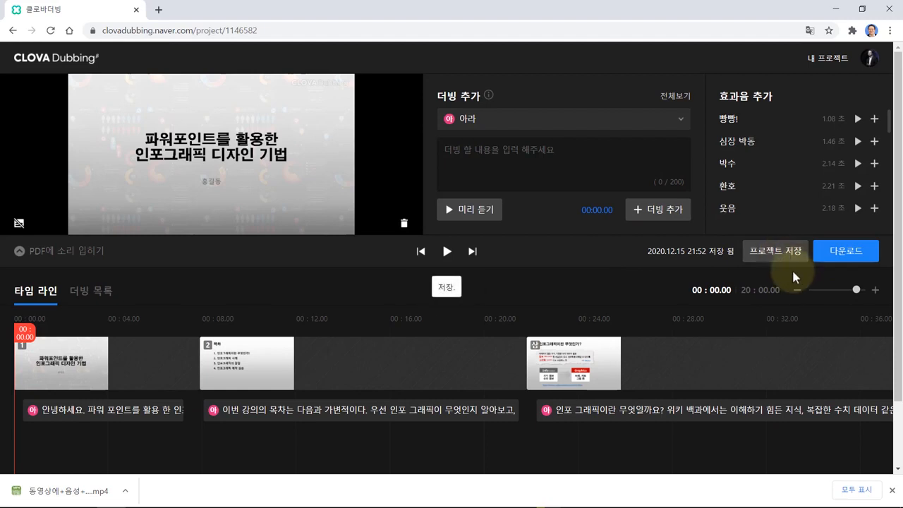
left_click(845, 255)
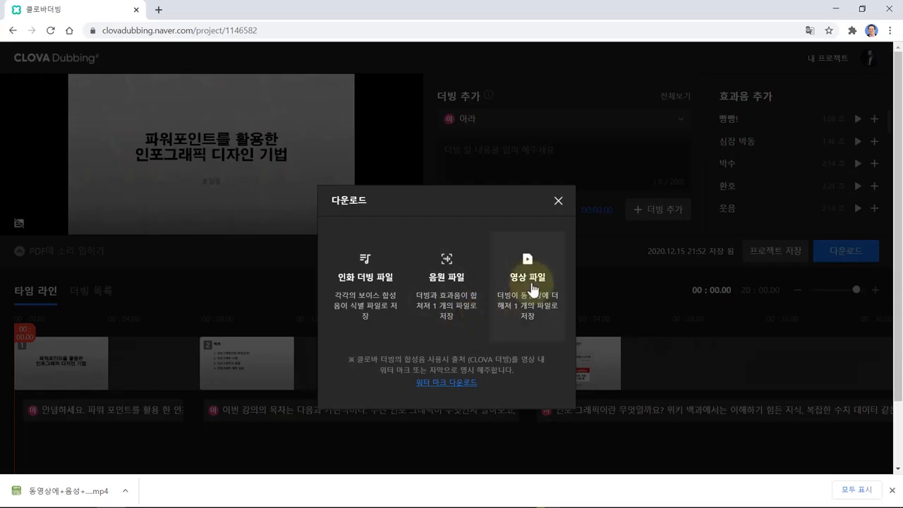
left_click(534, 290)
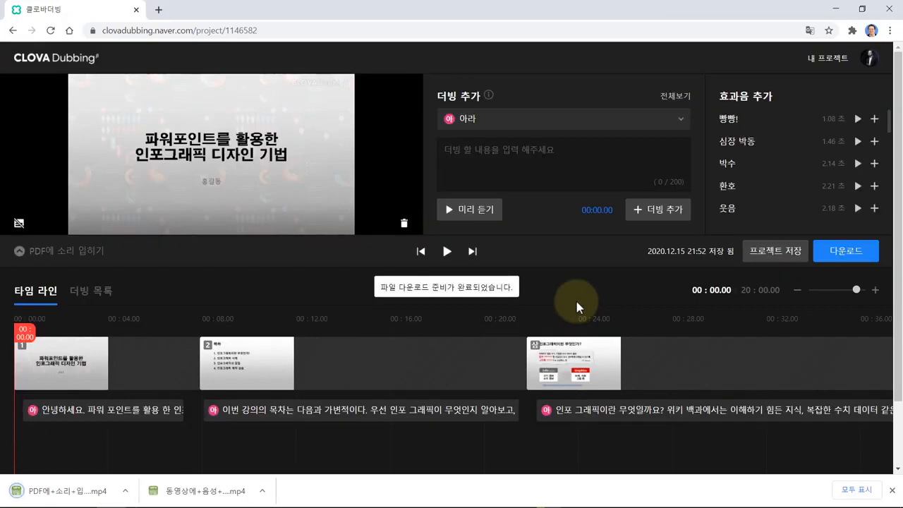
- Play the downloaded PDF에+소리+입히기.mp4 from its folder
left_click(125, 492)
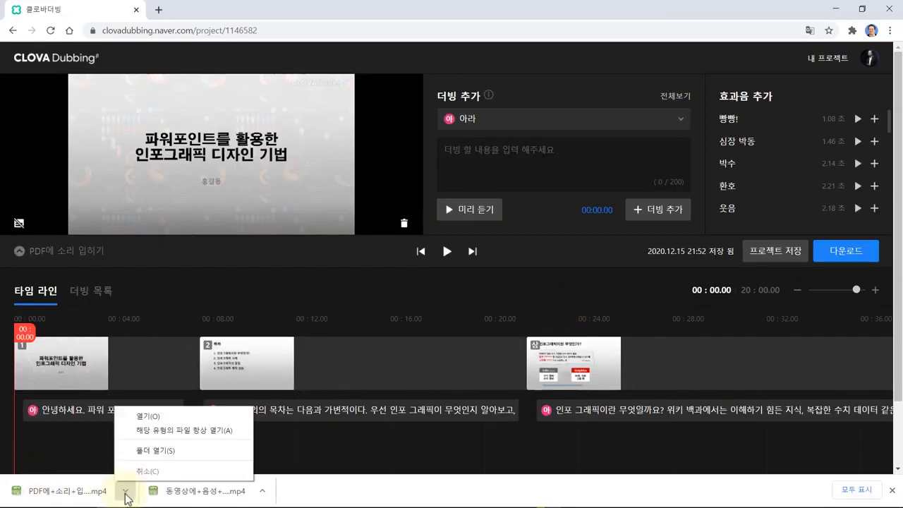
left_click(153, 451)
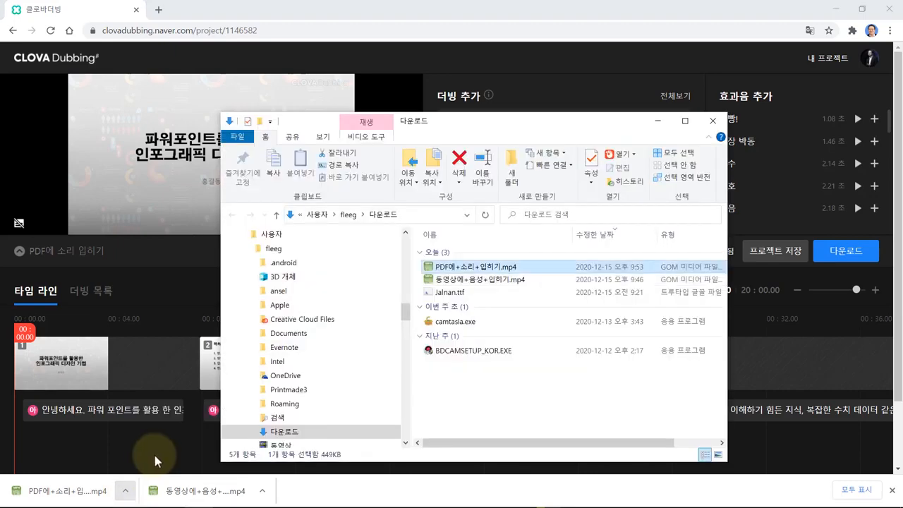
double_click(469, 273)
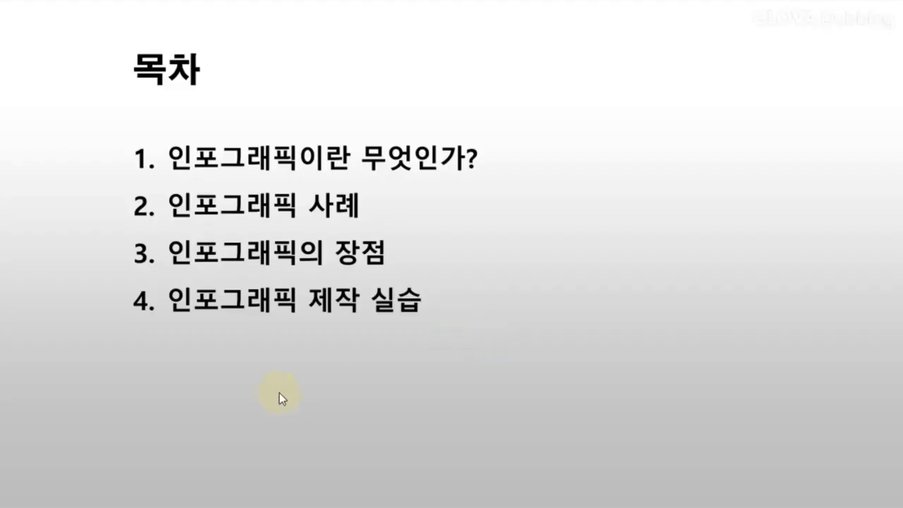
- Pause the narration video in GOM Player and switch back to the CLOVA Dubbing editor
mouse_move(74, 459)
left_click(12, 496)
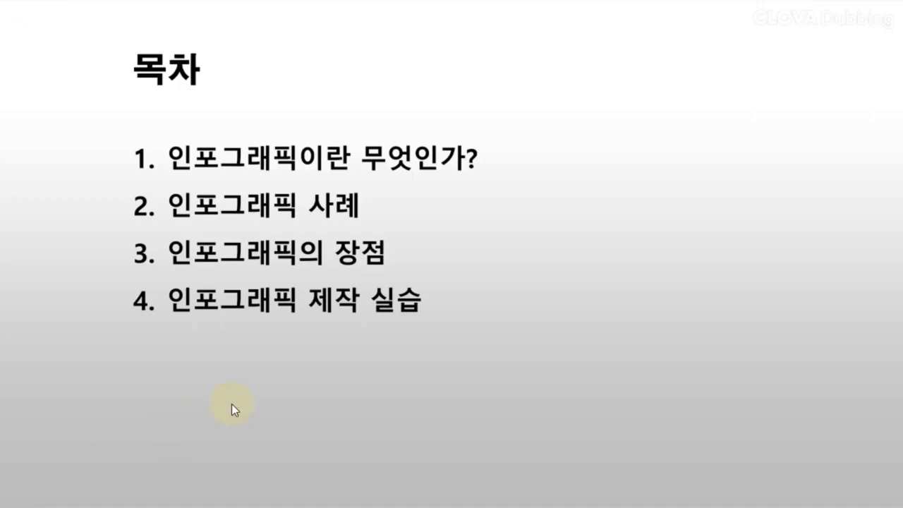
key("alt+Tab")
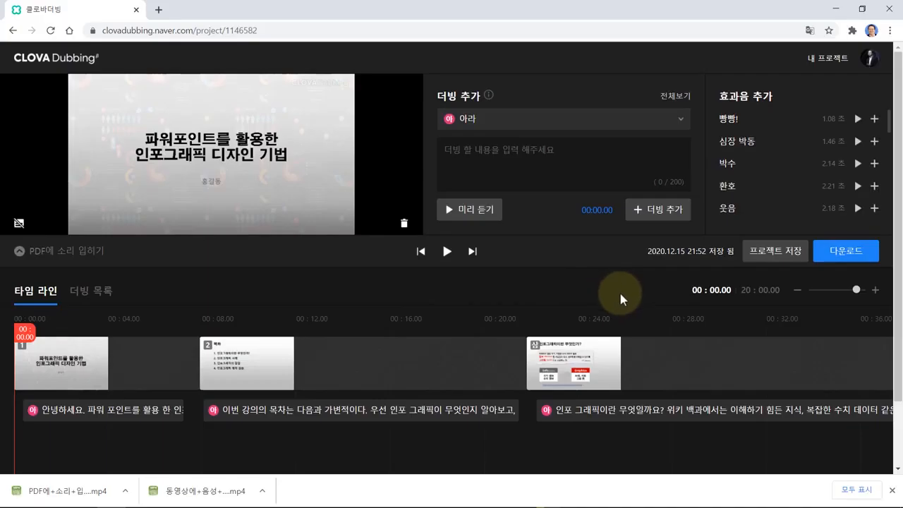
- From My Projects, create a new empty project named '오디오 더빙'
left_click(831, 61)
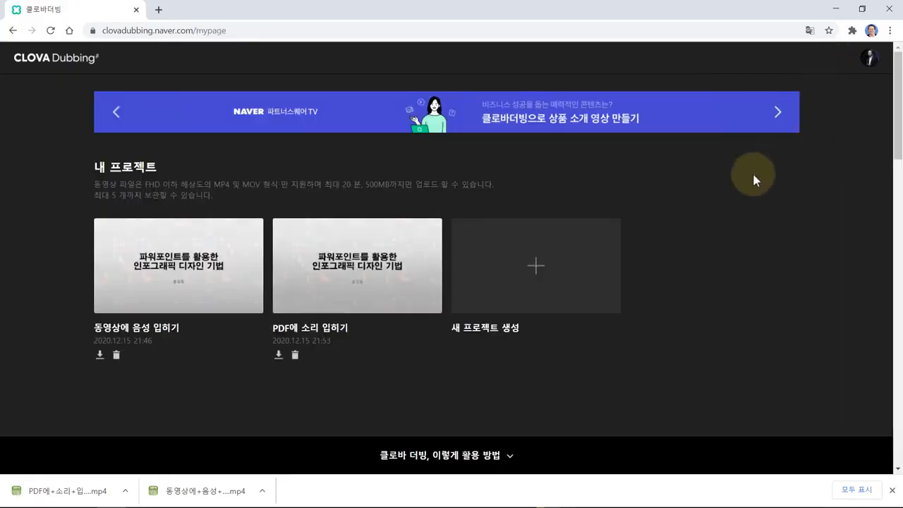
left_click(536, 270)
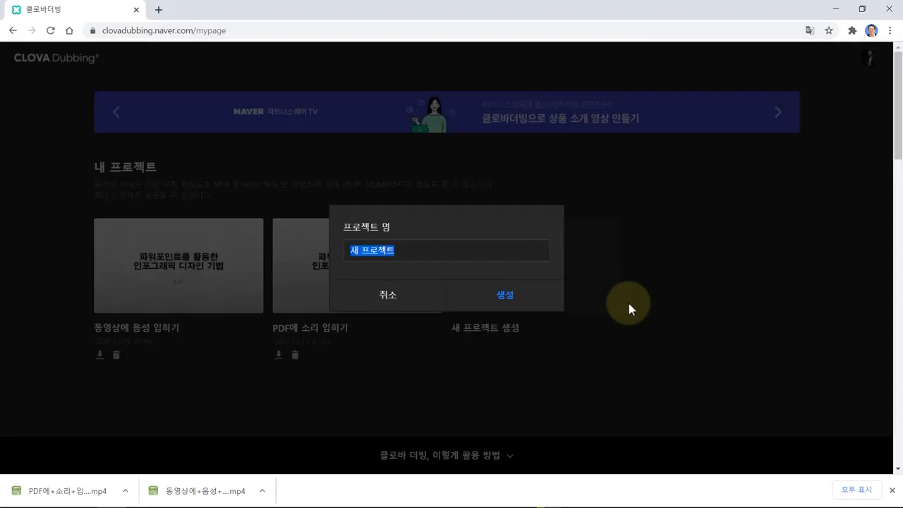
type("오디오")
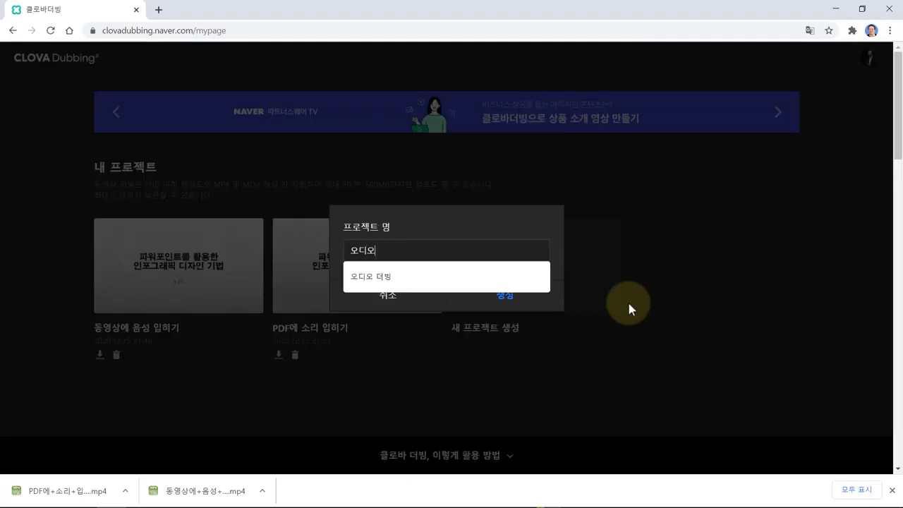
type(" 더빙")
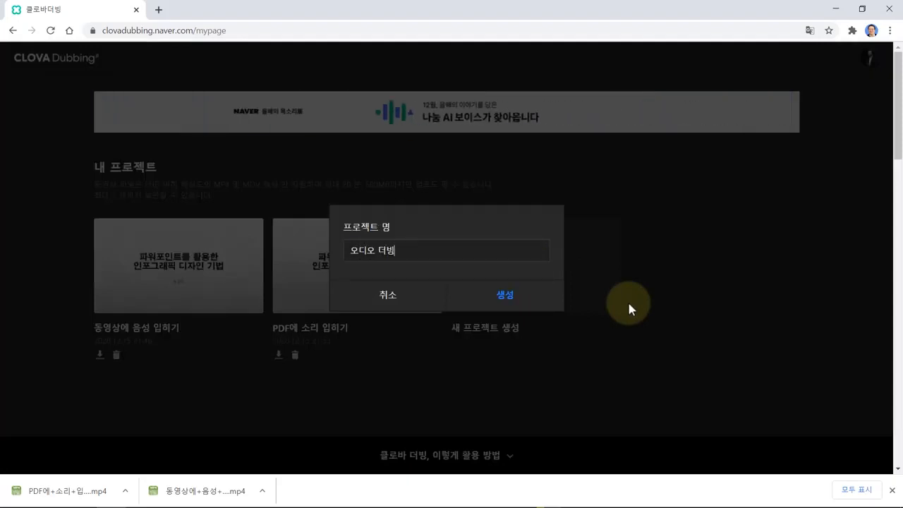
left_click(503, 302)
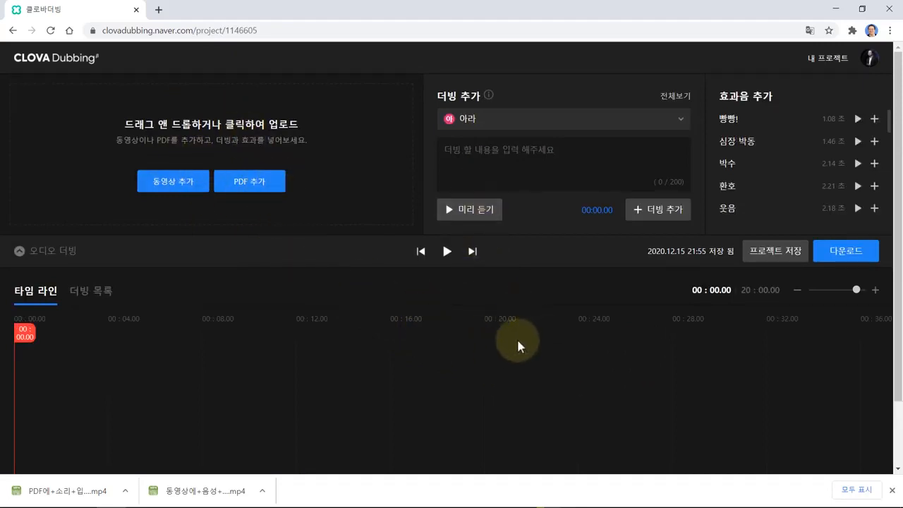
- Paste the slide 1 greeting line from the Notepad script into the dubbing text box
key("alt+Tab")
left_click_drag(203, 160, 563, 161)
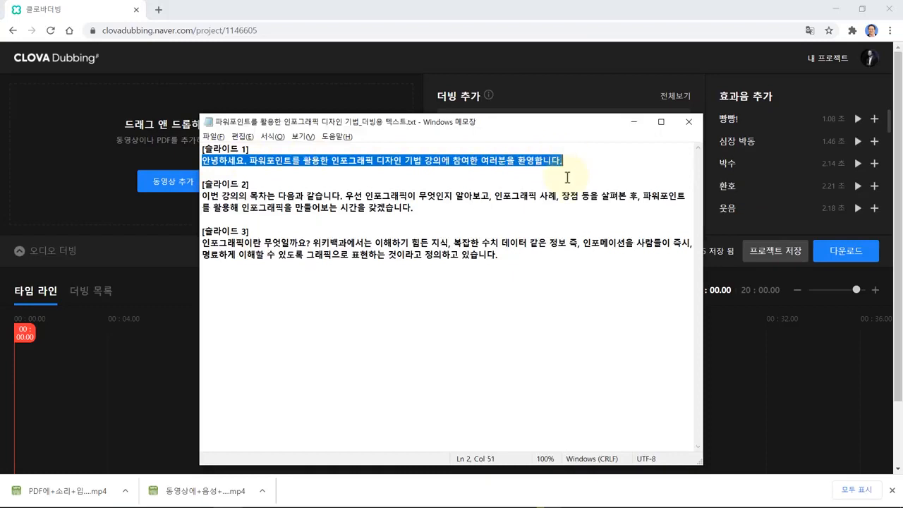
key("ctrl+c")
key("alt+Tab")
left_click(540, 168)
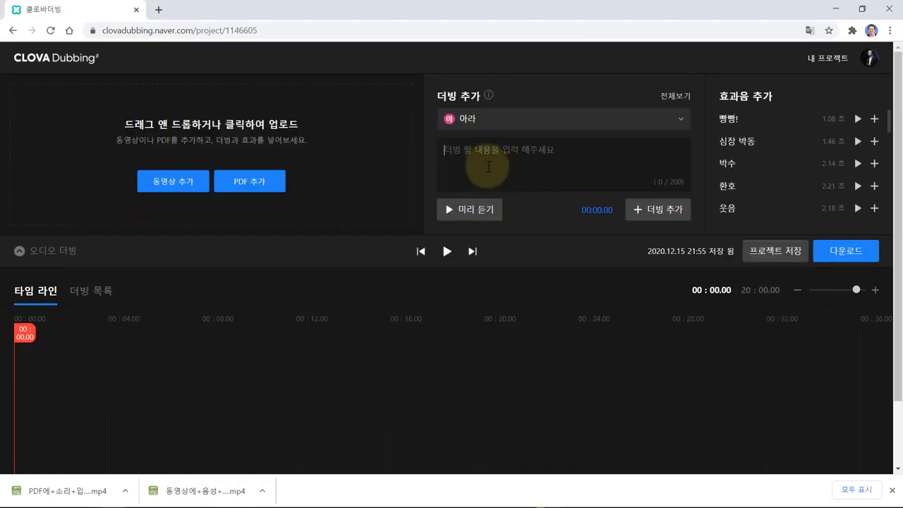
key("ctrl+v")
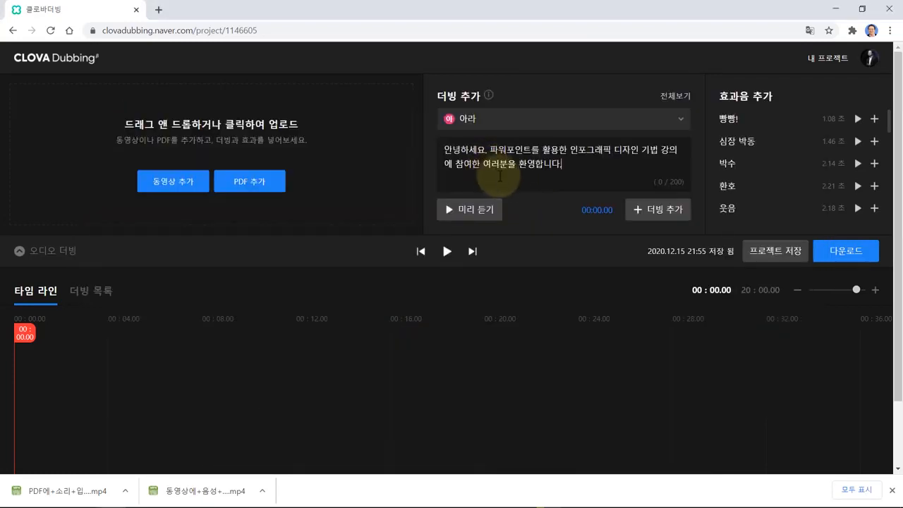
- Voice the greeting with 지훈, preview it, and add it as the first dubbing clip
left_click(679, 126)
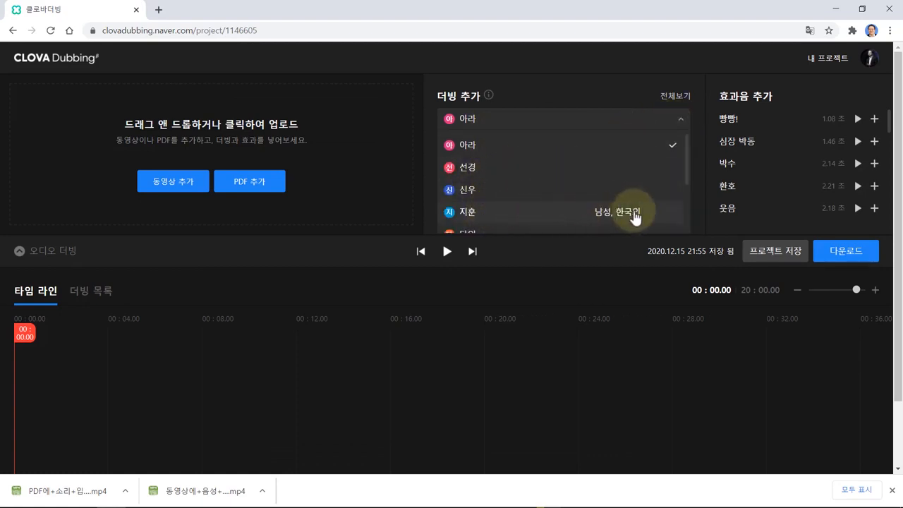
left_click(480, 218)
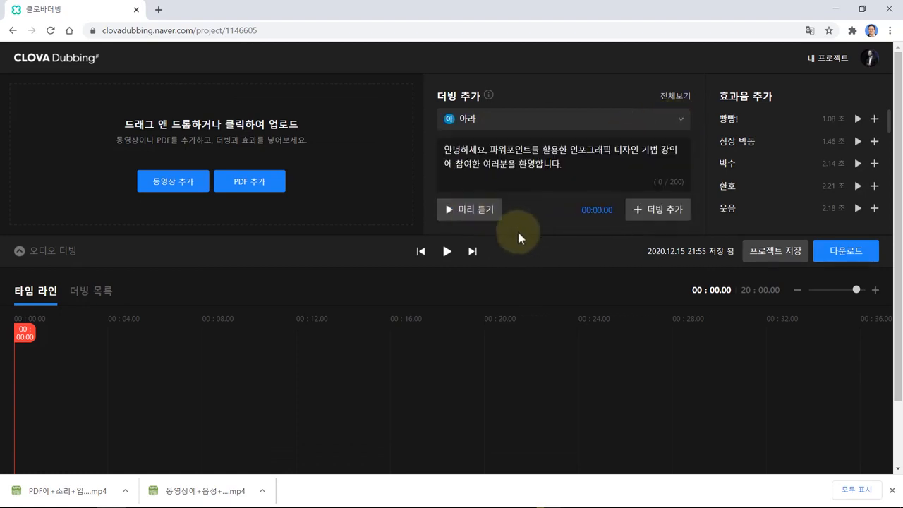
left_click(480, 222)
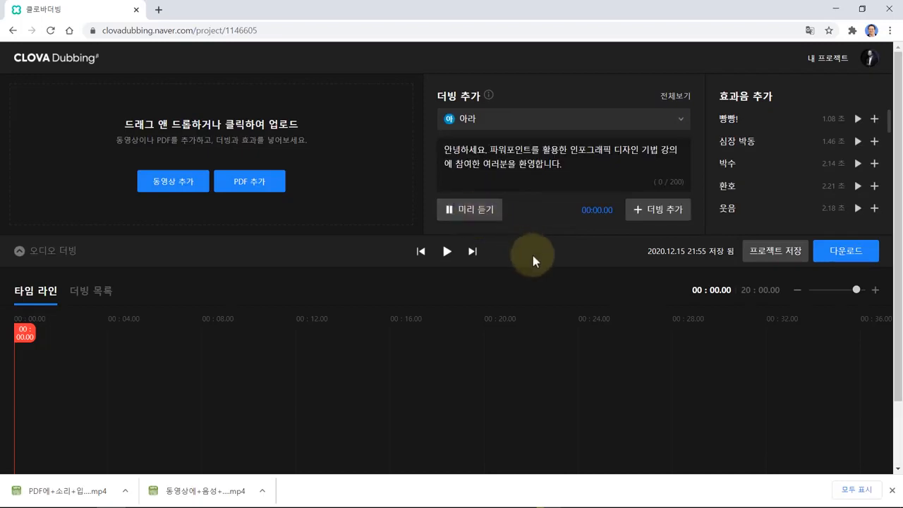
left_click(482, 223)
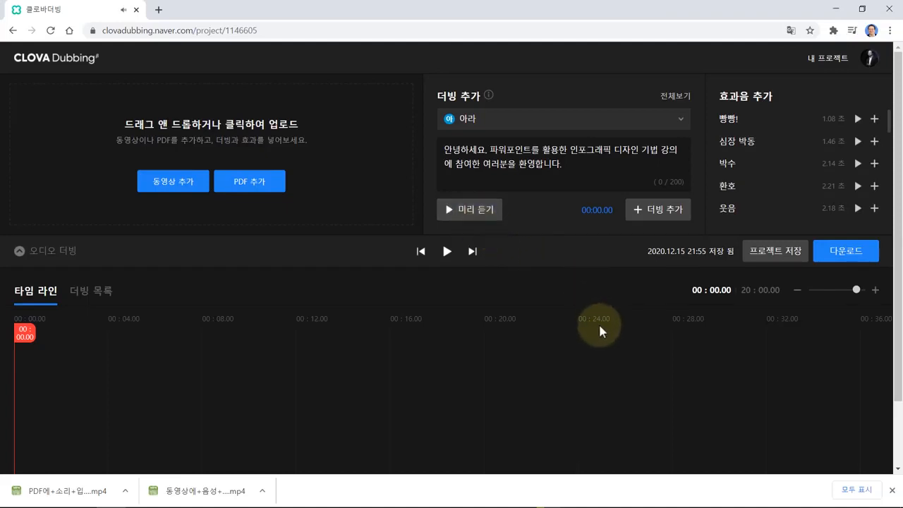
left_click(664, 221)
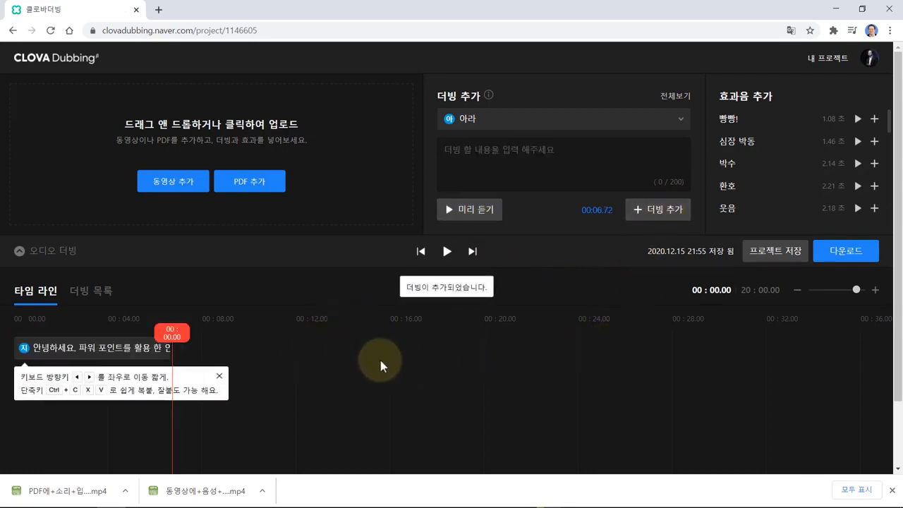
- Add the slide 2 paragraph from the script as a dubbing clip at 00:06.87
key("alt+Tab")
left_click_drag(418, 208, 202, 196)
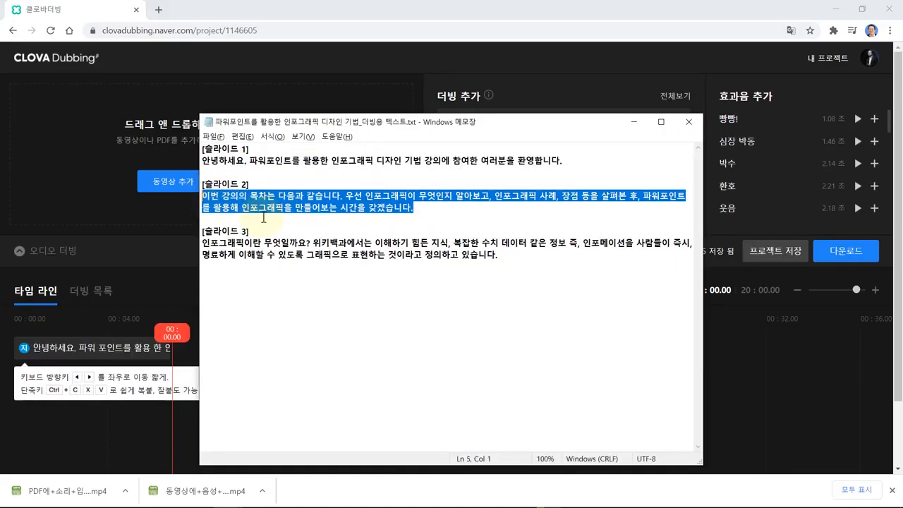
key("alt+Tab")
left_click(506, 177)
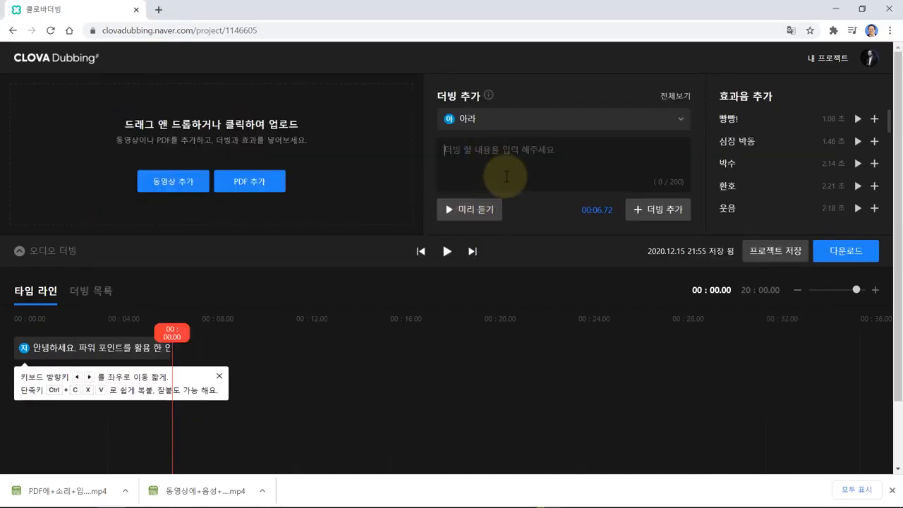
key("ctrl+v")
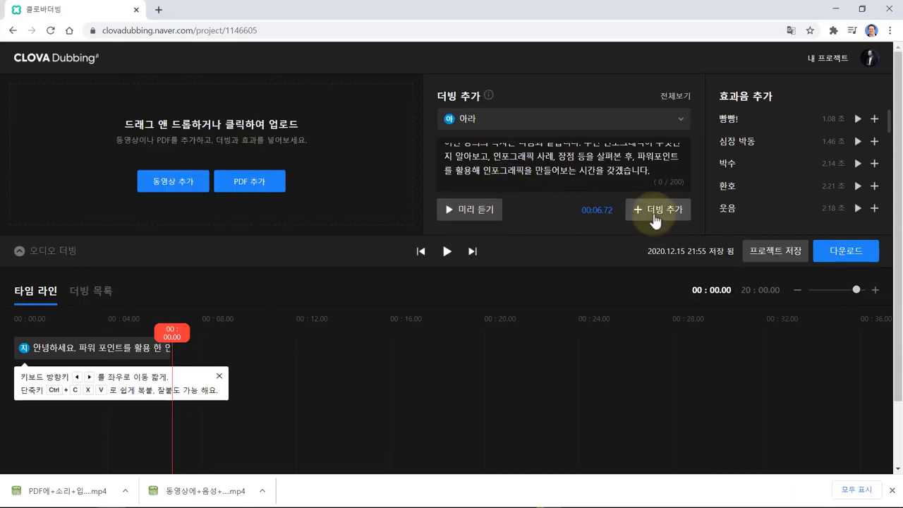
left_click_drag(173, 332, 177, 332)
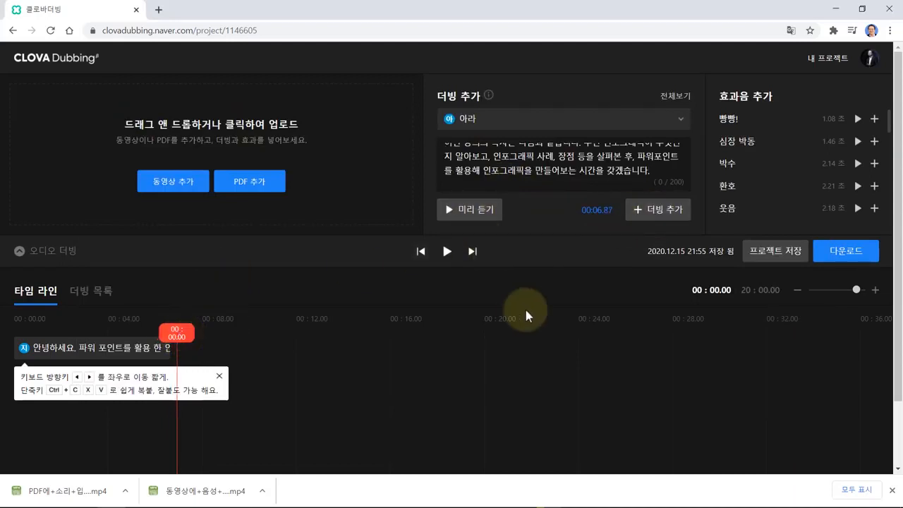
left_click(658, 210)
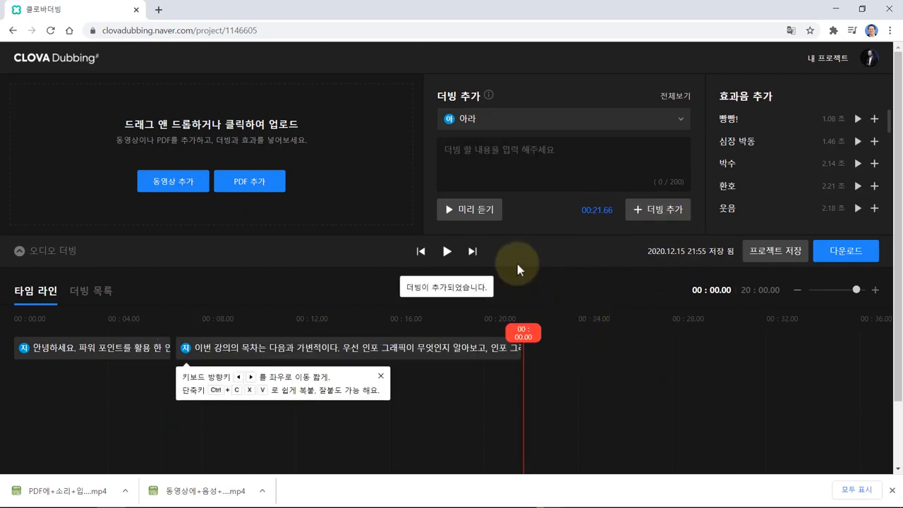
- Add the slide 3 paragraph as a dubbing clip at 00:21.66
key("alt+Tab")
left_click_drag(203, 243, 497, 255)
key("alt+Tab")
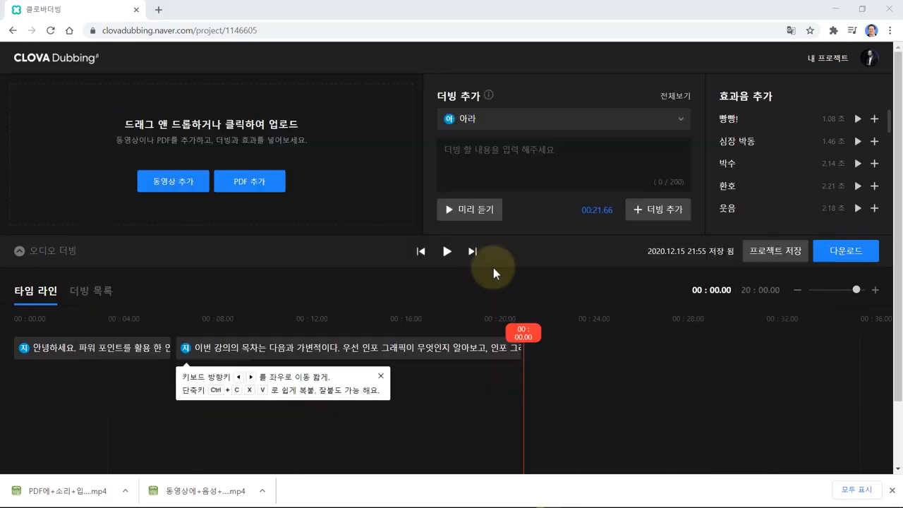
left_click(458, 152)
key("ctrl+v")
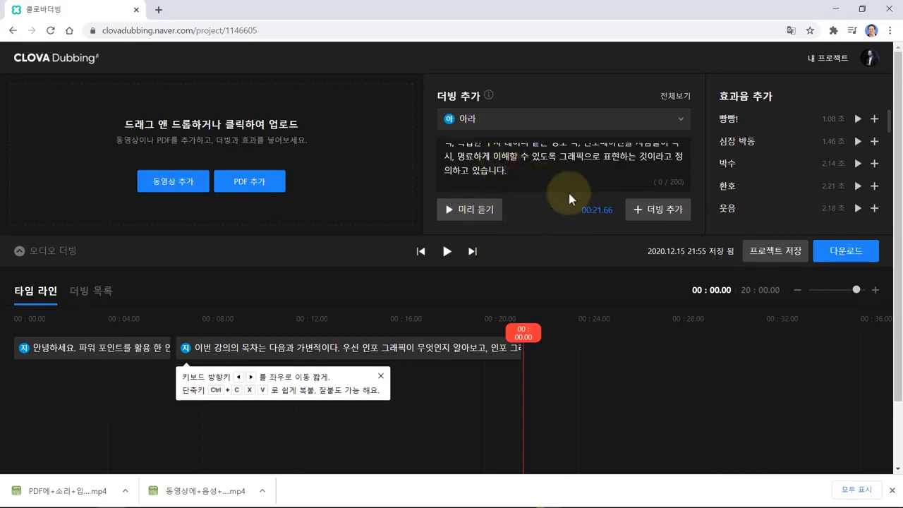
left_click(664, 220)
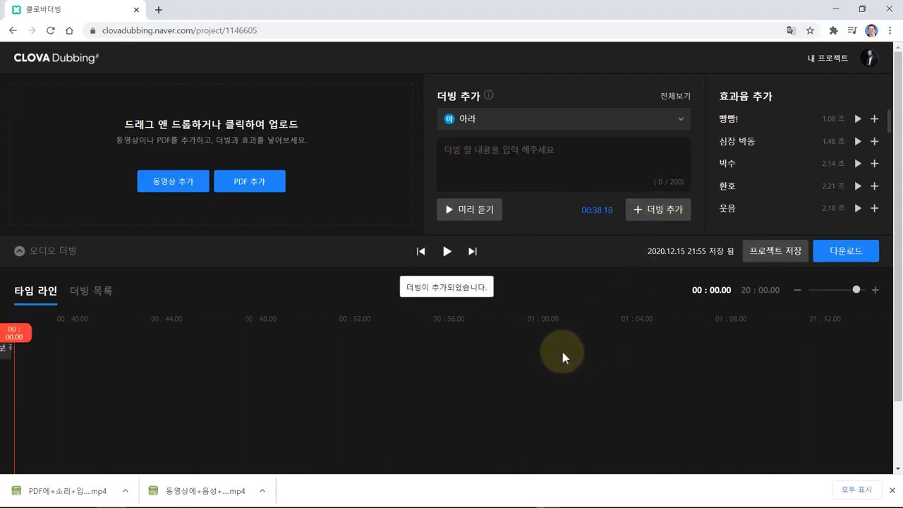
- Show the 더빙 목록, save the 오디오 더빙 project, and bring up its download options
left_click(96, 296)
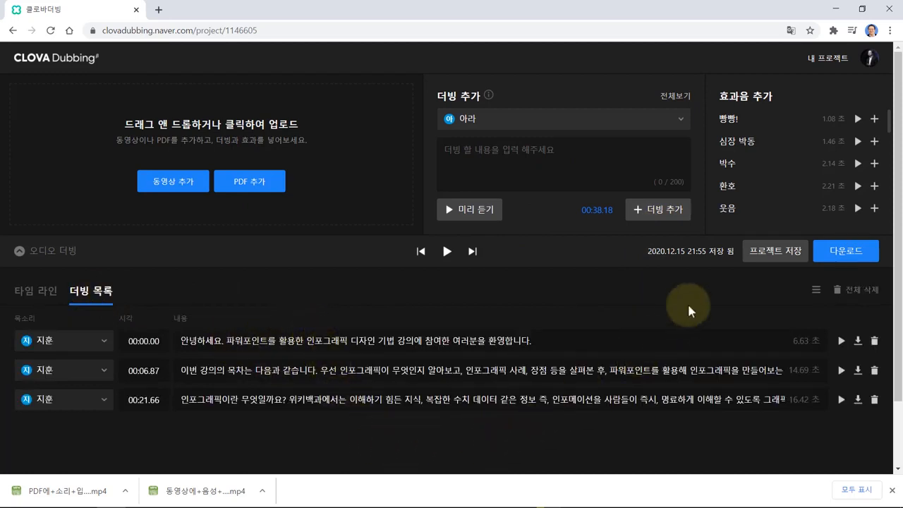
left_click(779, 260)
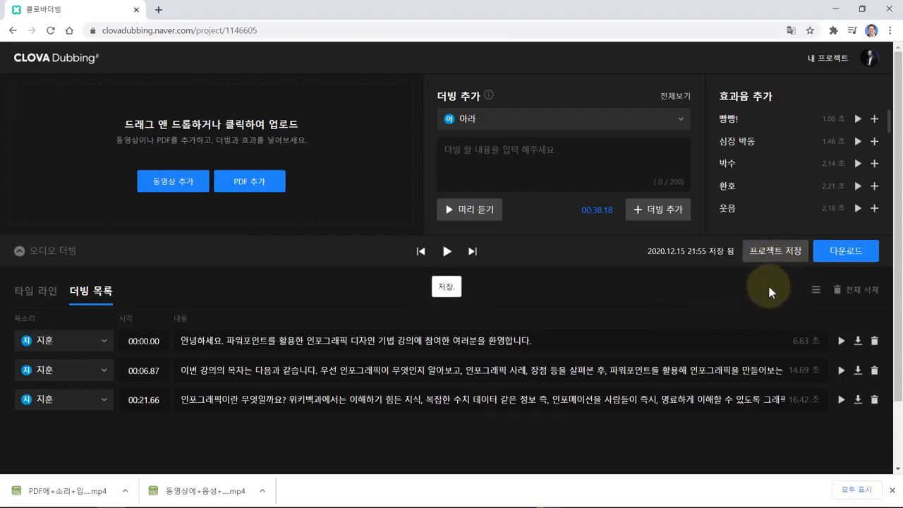
left_click(847, 259)
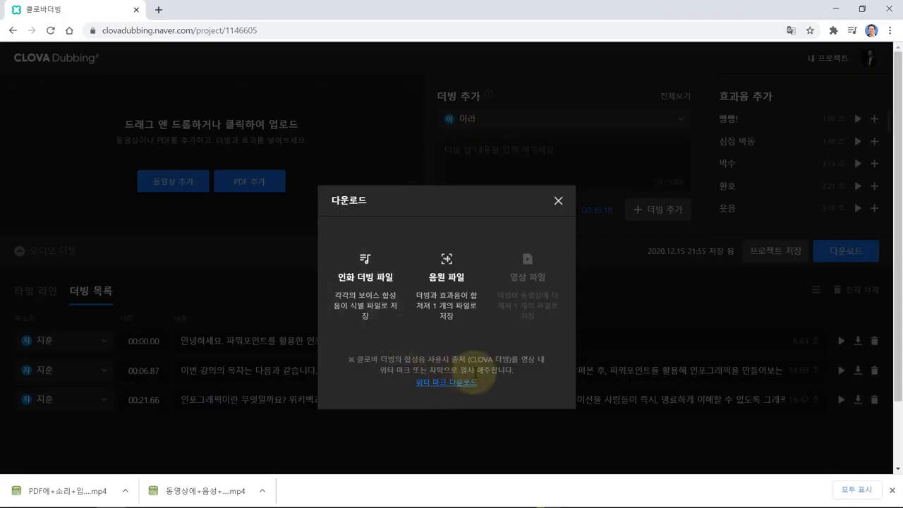
- Download the combined mp3 (음원 파일), then the per-line dubbing files as 오디오+더빙.zip
left_click(449, 313)
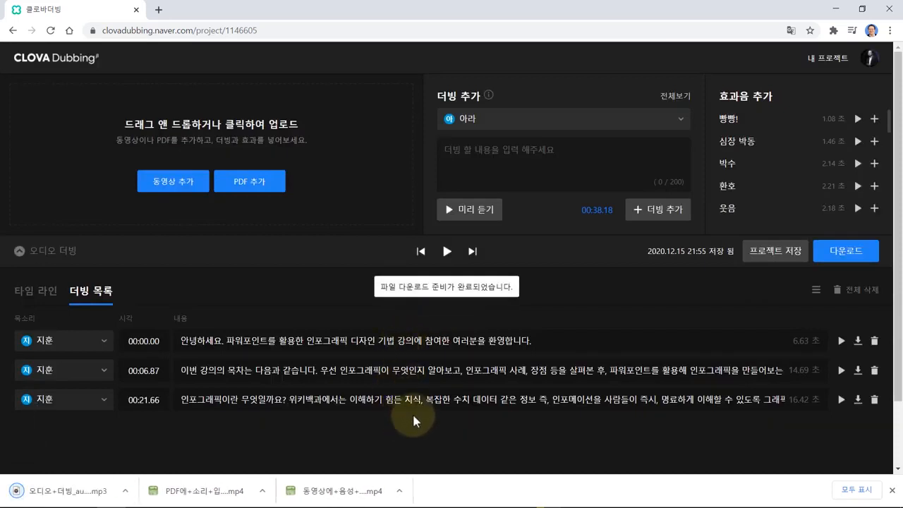
left_click(848, 258)
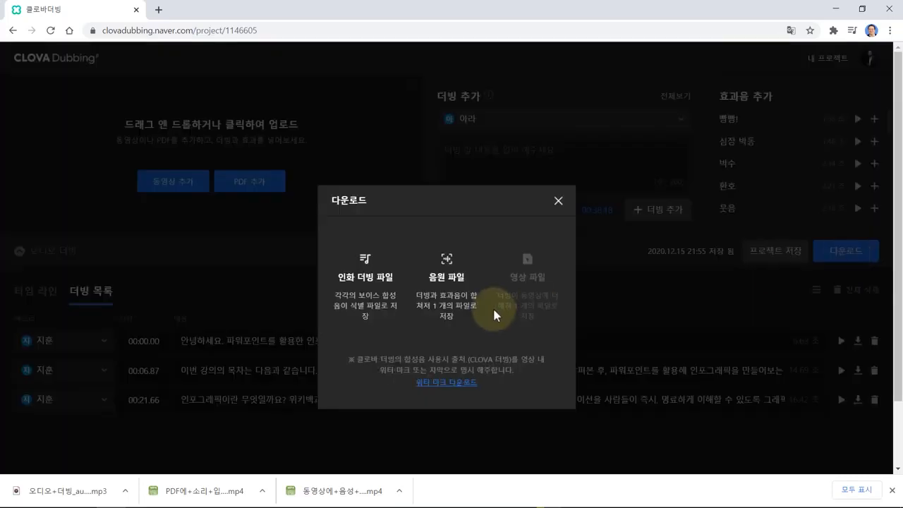
left_click(374, 307)
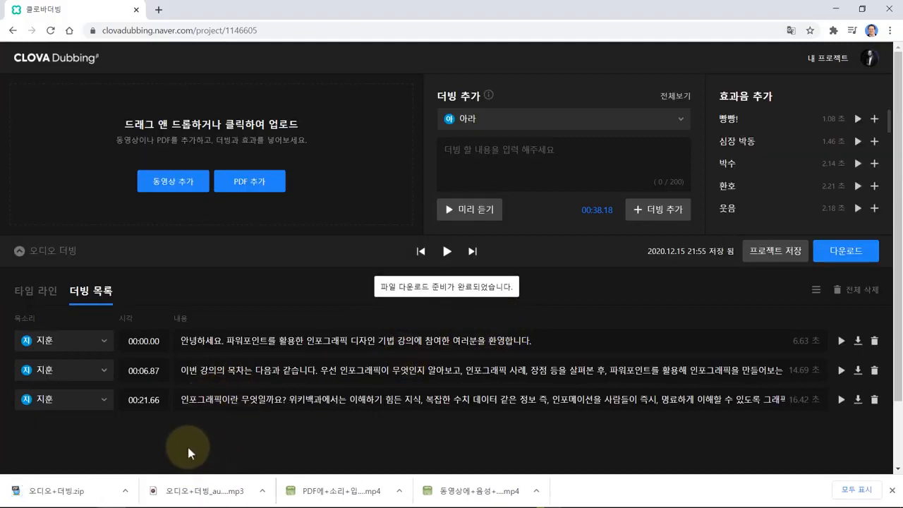
- Open the Downloads folder, play 오디오+더빙_audio.mp3 in Groove Music, then pause and close it
left_click(127, 492)
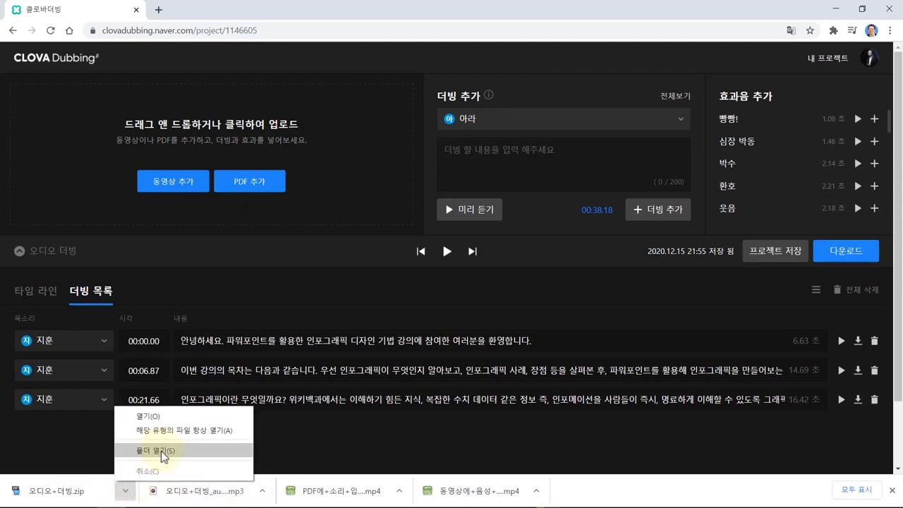
left_click(163, 452)
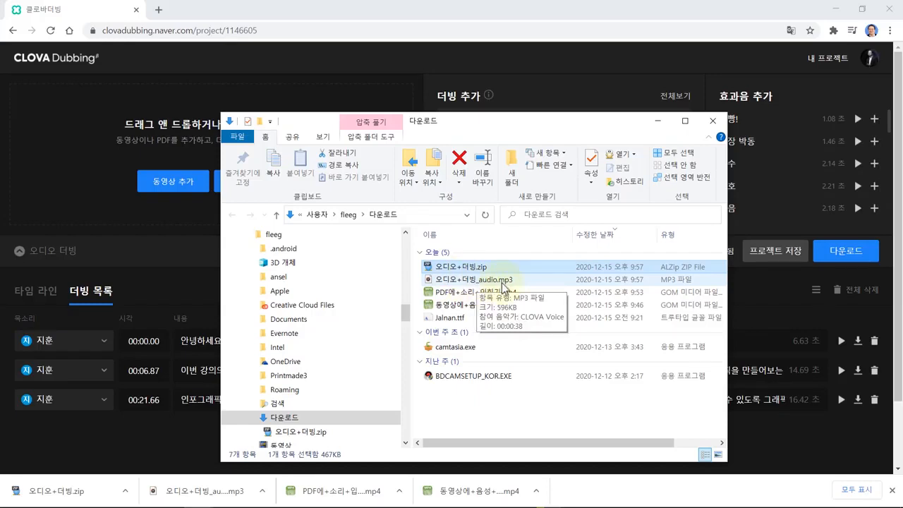
left_click(457, 280)
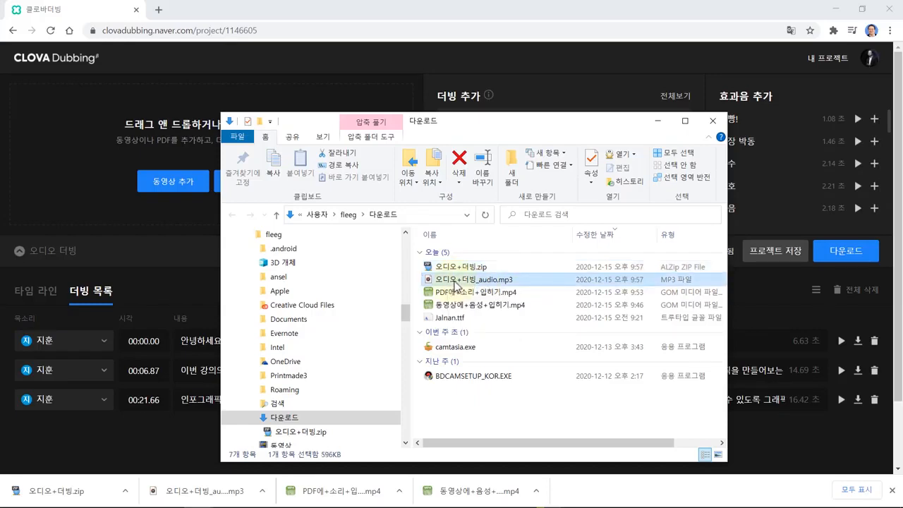
double_click(527, 308)
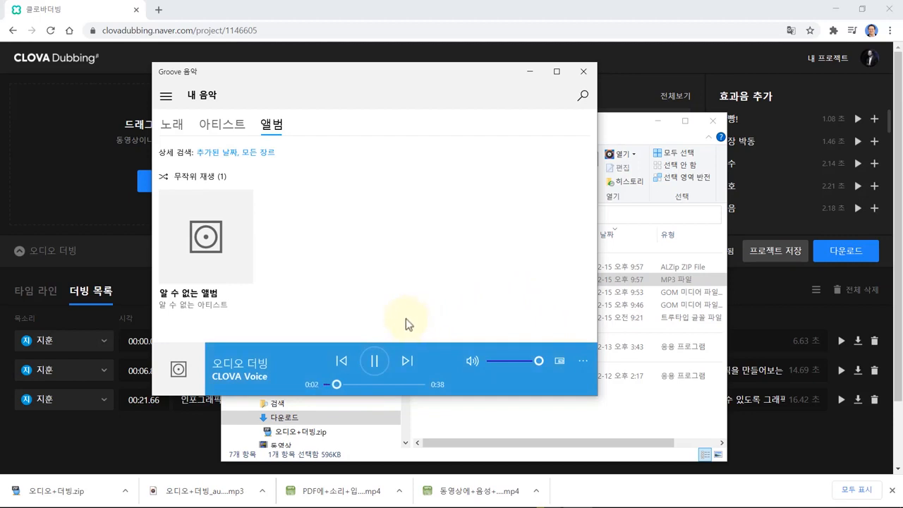
left_click(374, 362)
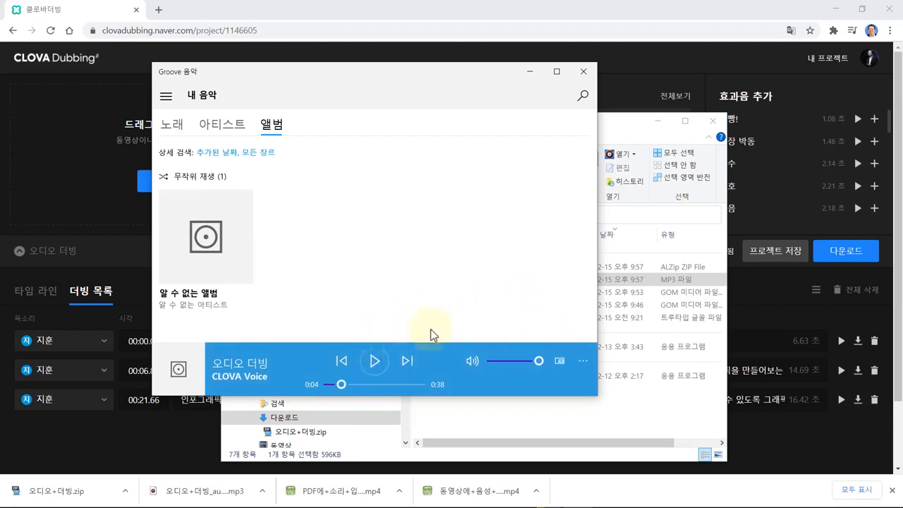
left_click(584, 73)
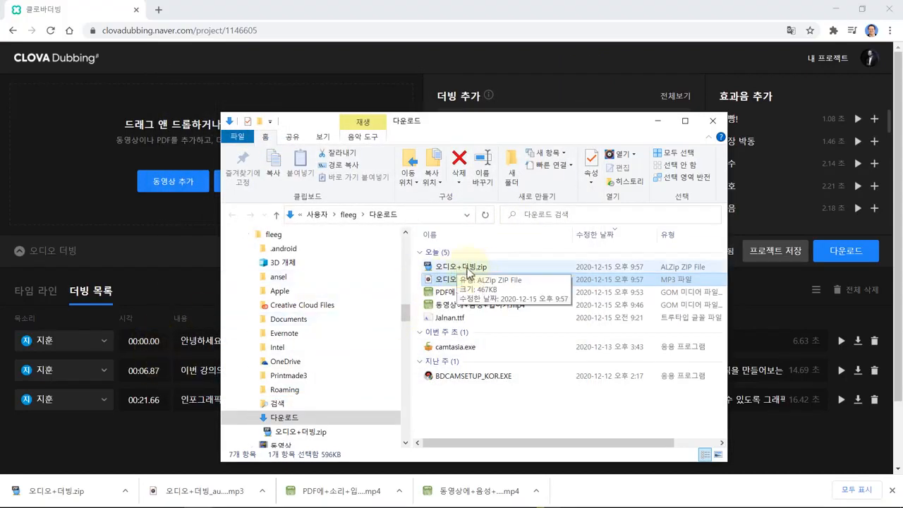
- Extract 오디오+더빙.zip into a 오디오+더빙 folder and open it to show the full mp3 file names
right_click(467, 269)
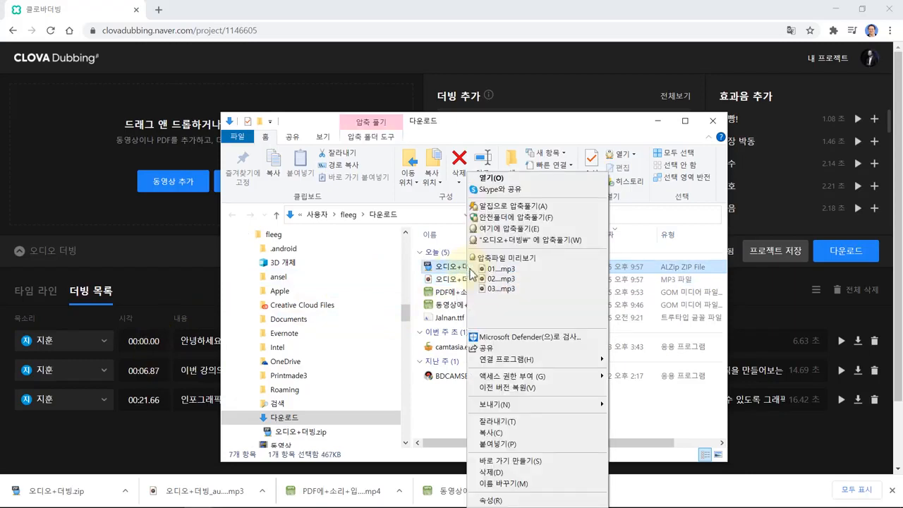
left_click(516, 240)
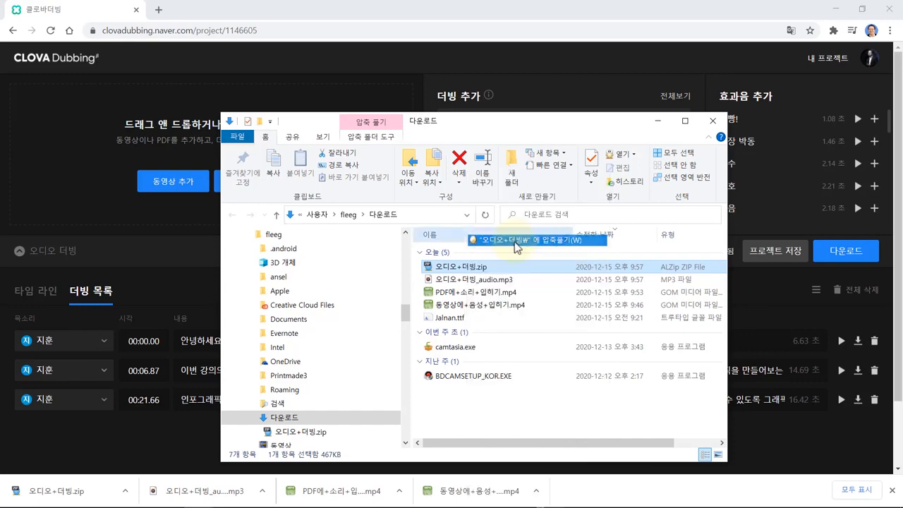
left_click(466, 343)
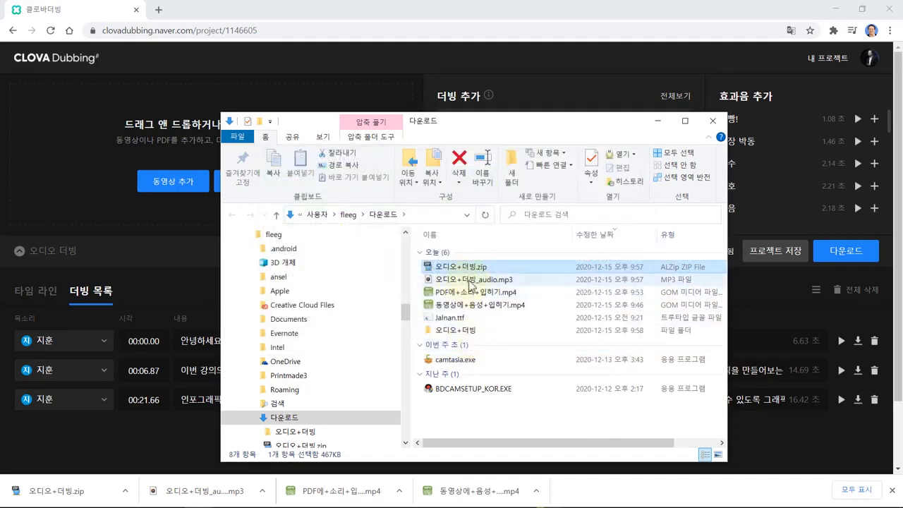
double_click(457, 331)
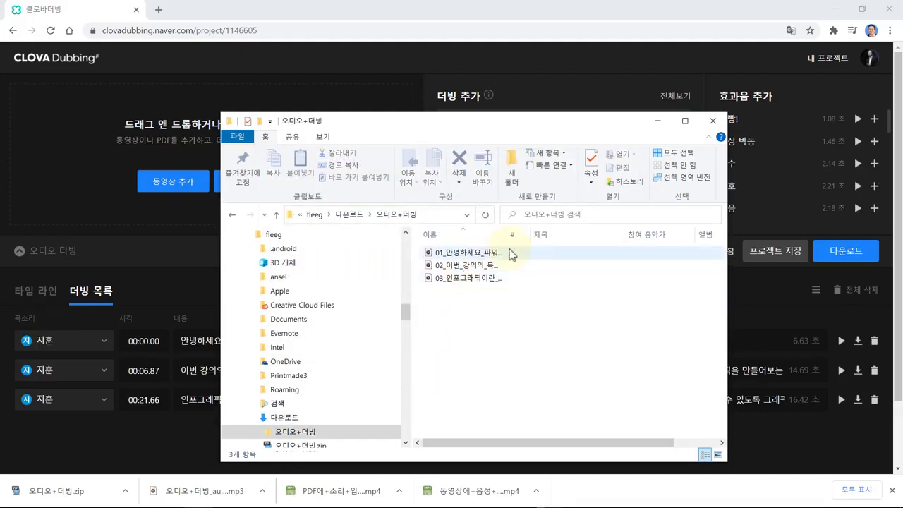
left_click_drag(507, 241, 644, 244)
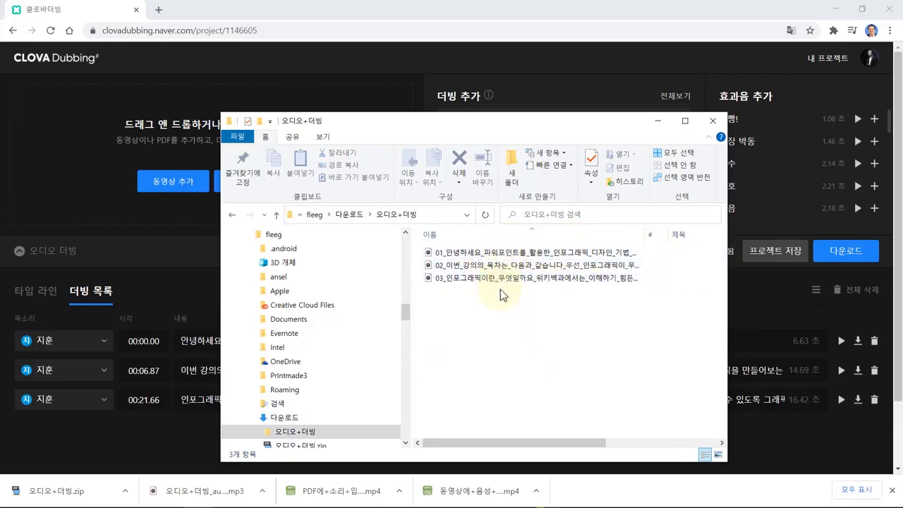
- Play back the third voice-line mp3, then return to CLOVA Dubbing's 내 프로젝트 list
double_click(459, 277)
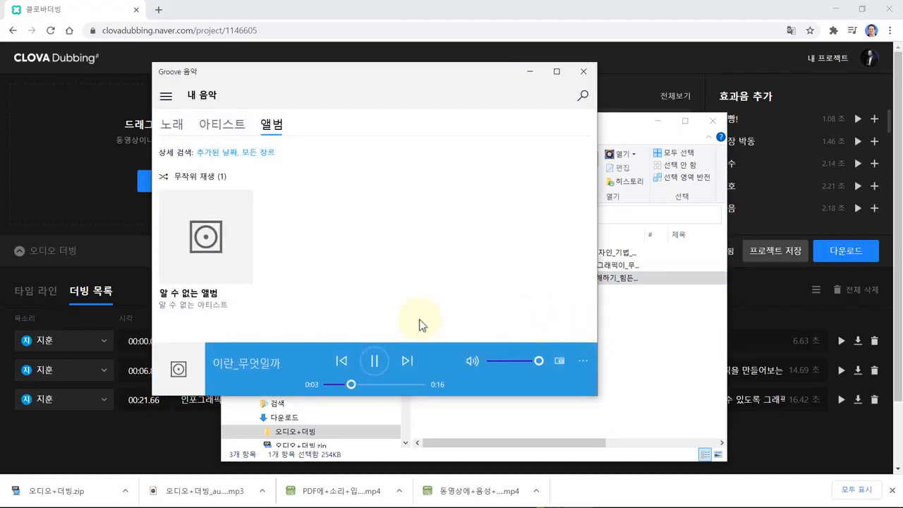
left_click(374, 367)
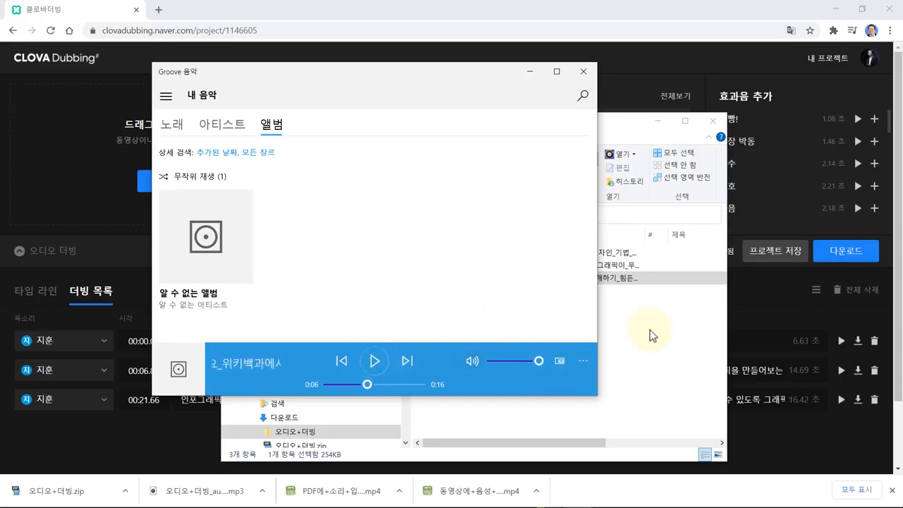
left_click(583, 77)
left_click(614, 32)
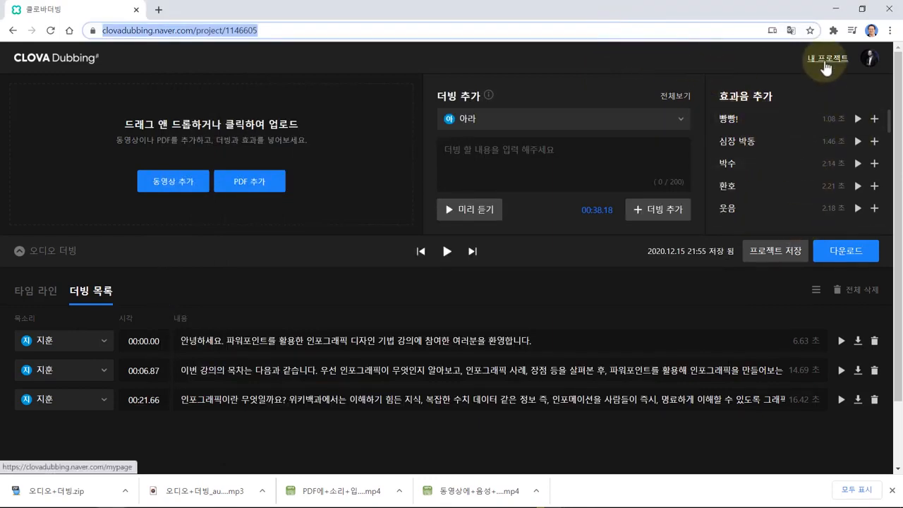
left_click(826, 59)
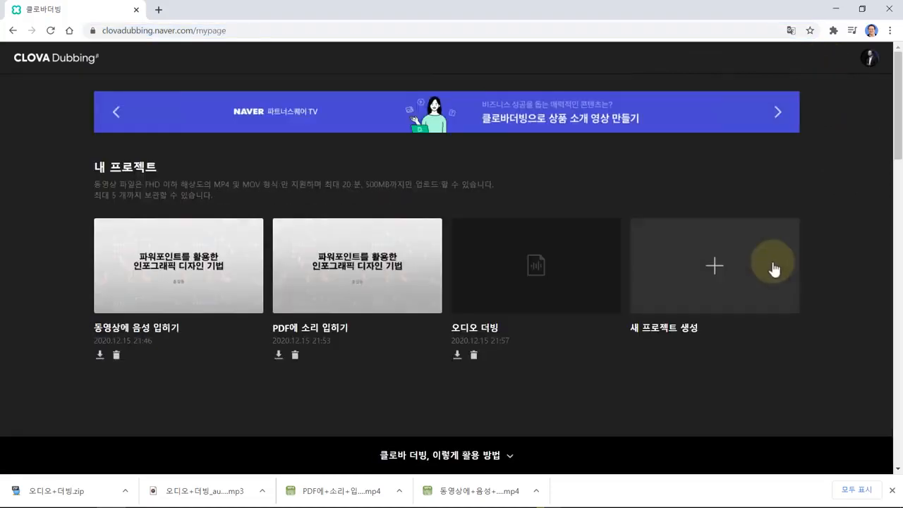